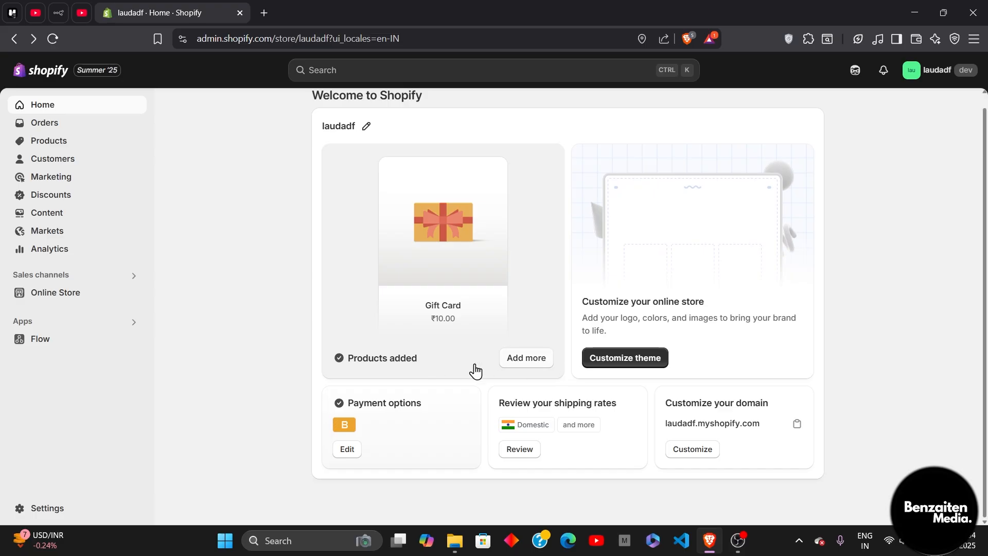
Start a new product from the Products page and title it "t-shirt"
click(69, 146)
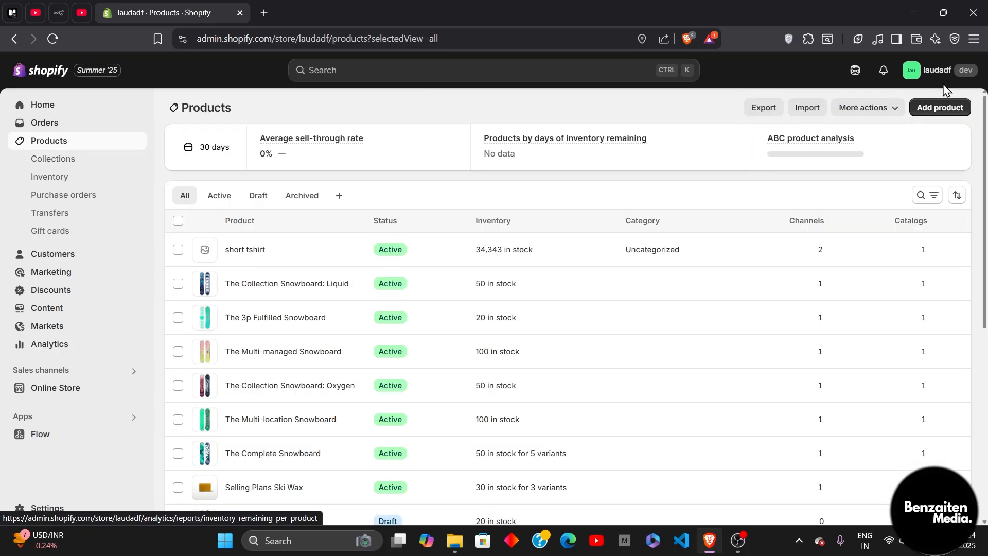
click(946, 108)
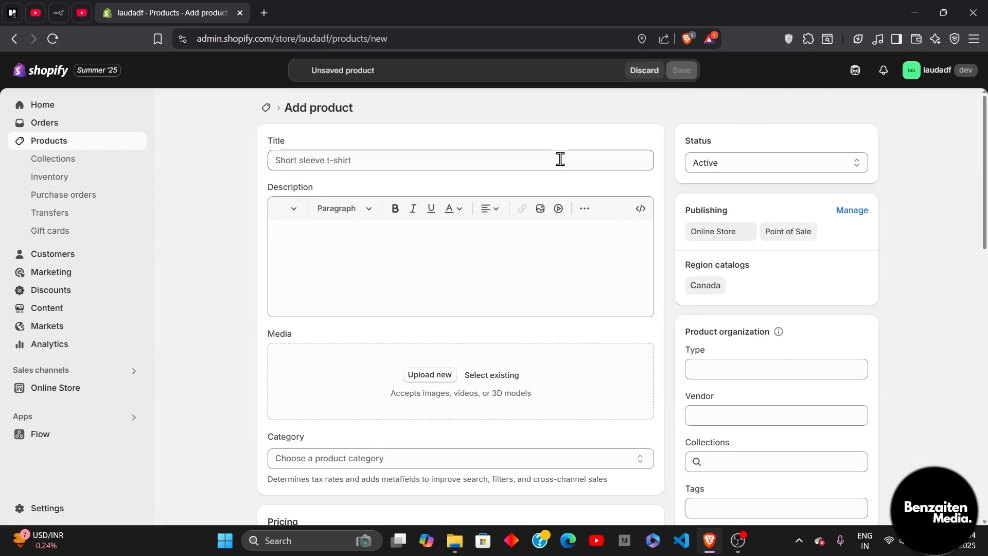
click(560, 159)
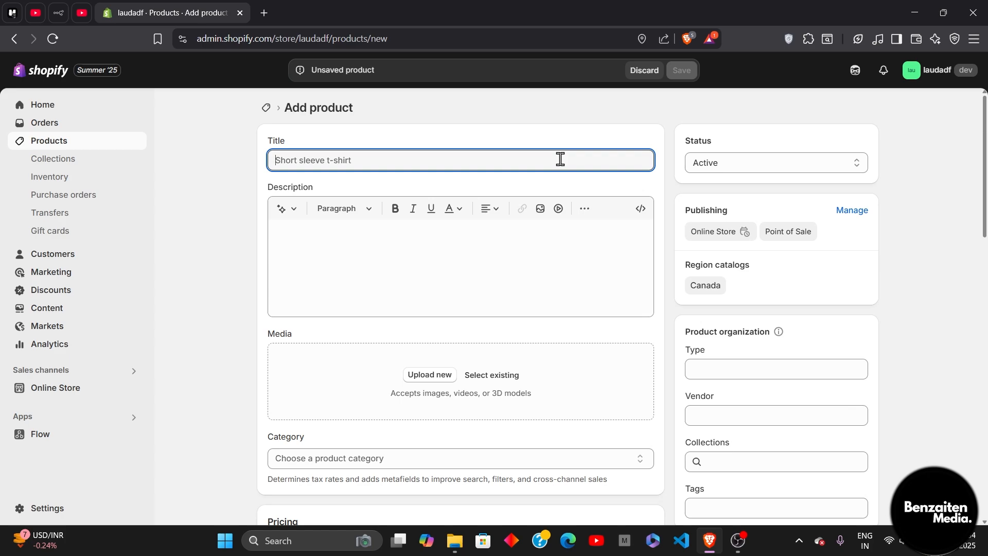
text(B)
key(BackSpace)
text(t-shirt)
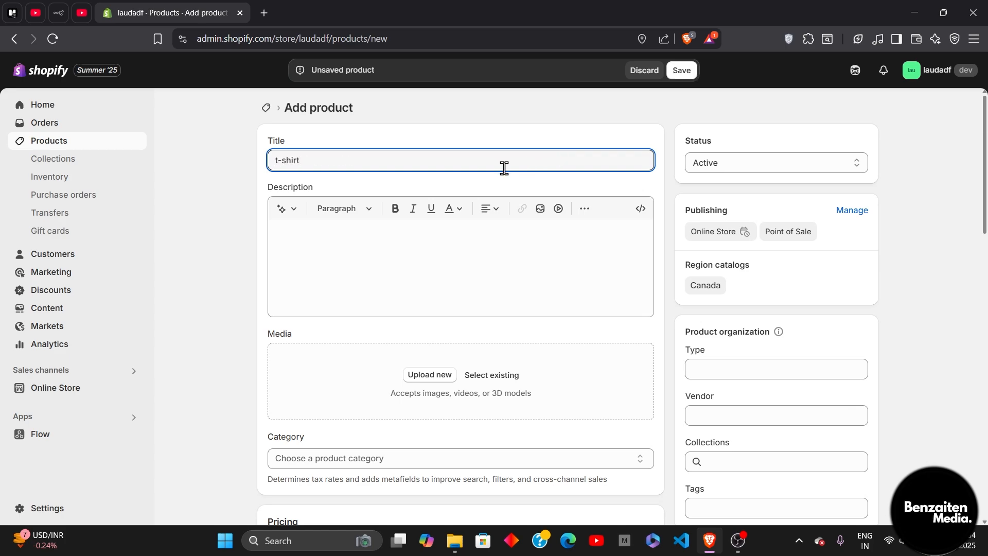
Enter "Tshirt" as the product description
click(447, 251)
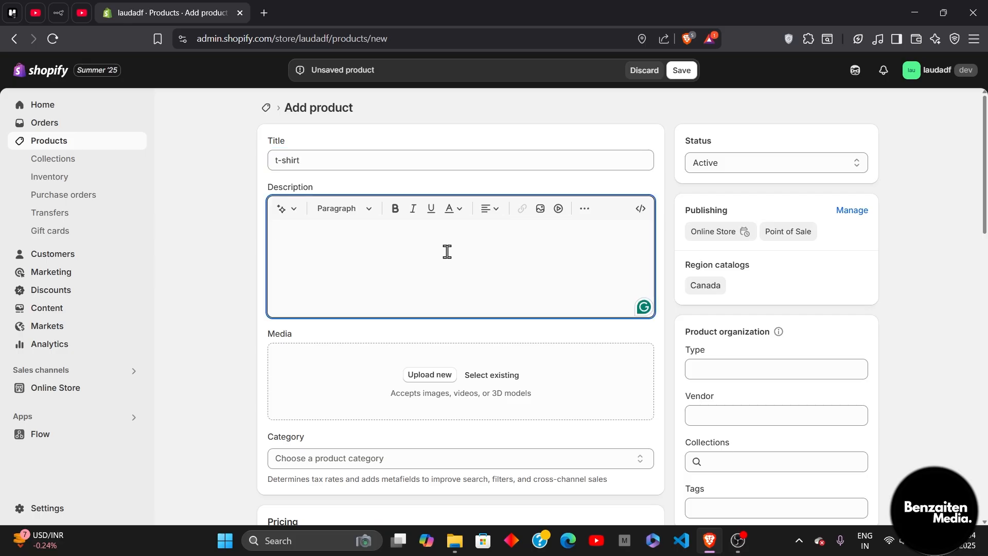
text(Tsj)
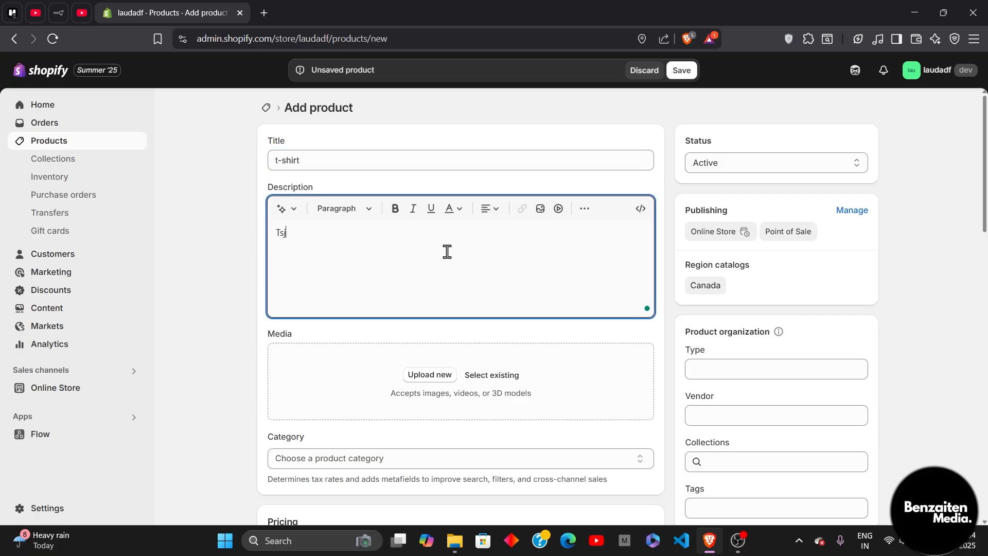
text(hirt)
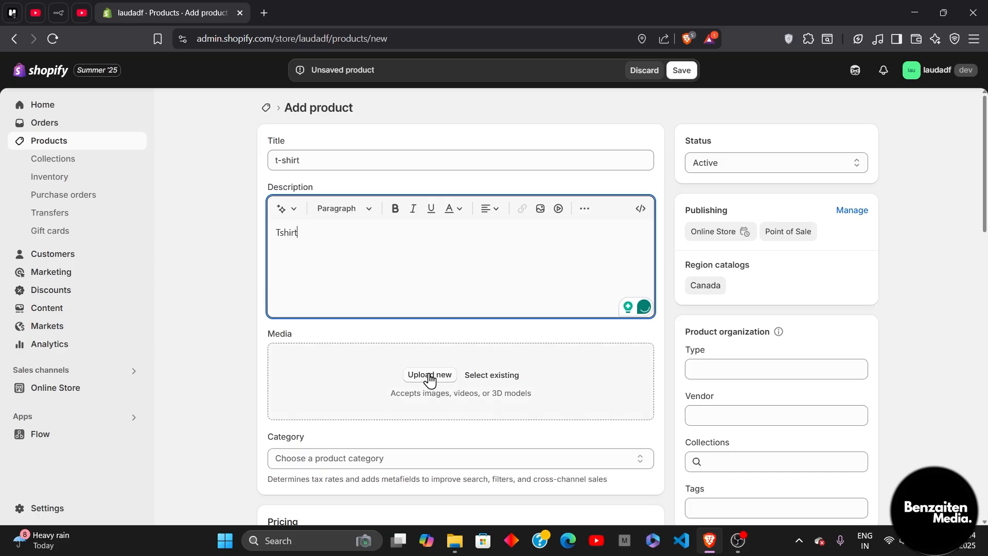
Set the product category to Apparel & Accessories
scroll(504, 309, down, 1)
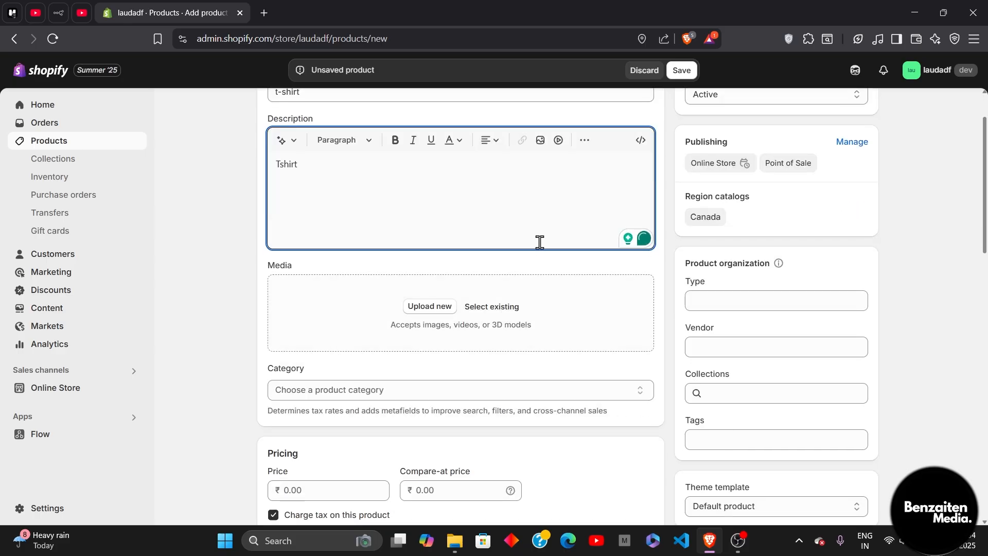
scroll(539, 242, down, 2)
scroll(539, 246, down, 1)
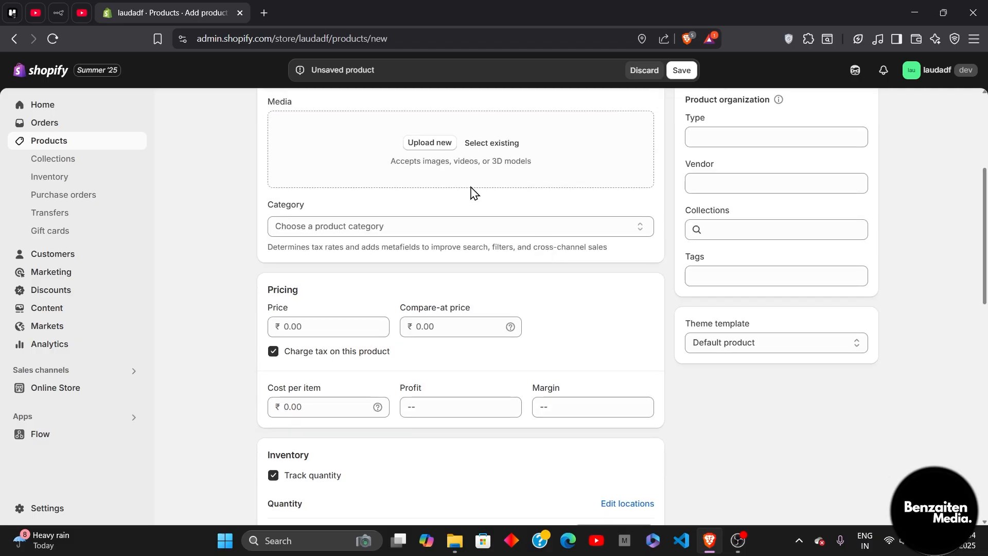
click(474, 232)
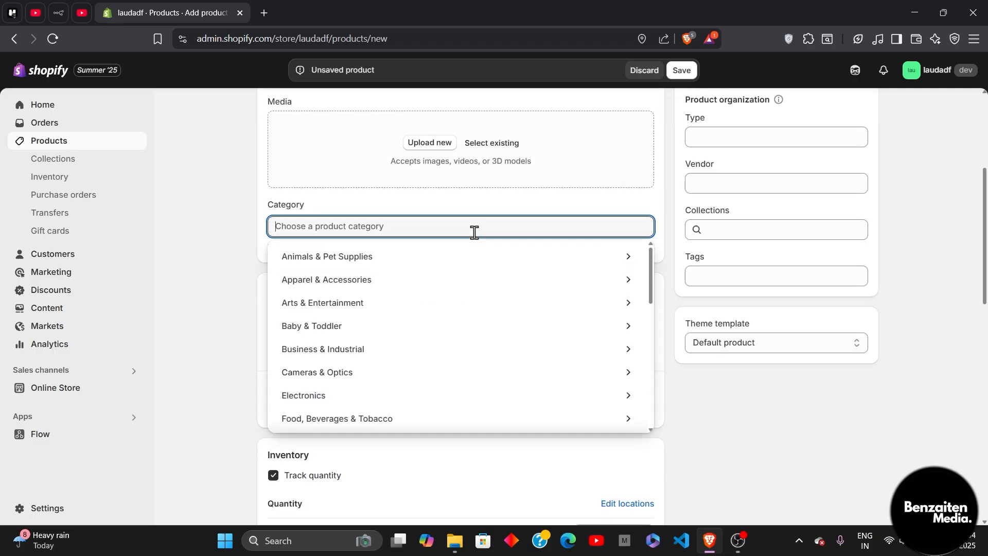
click(368, 289)
Review the pricing, inventory and shipping sections of the new product form, down to the variants section
scroll(384, 278, down, 1)
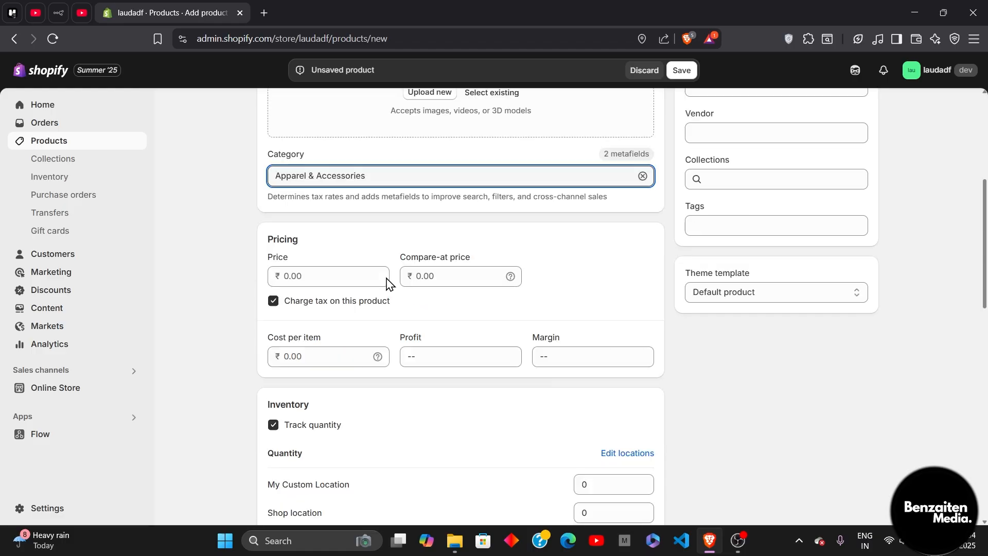
click(318, 259)
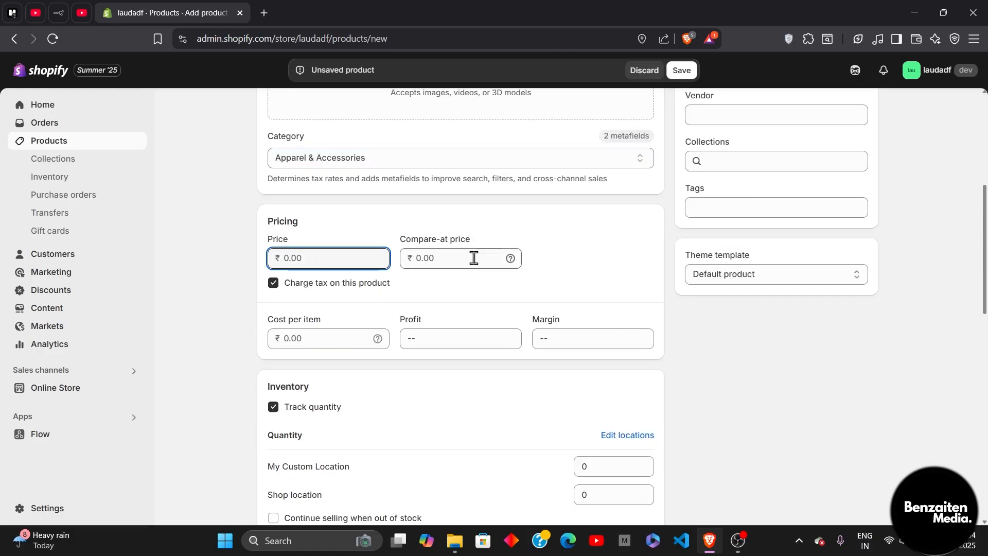
scroll(474, 260, down, 1)
scroll(474, 260, down, 2)
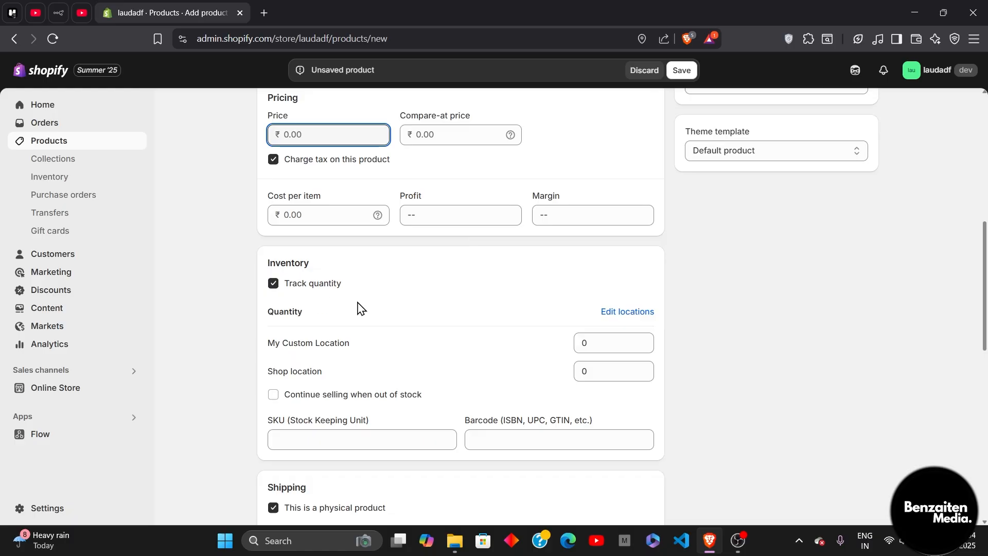
scroll(358, 307, down, 2)
scroll(494, 298, down, 1)
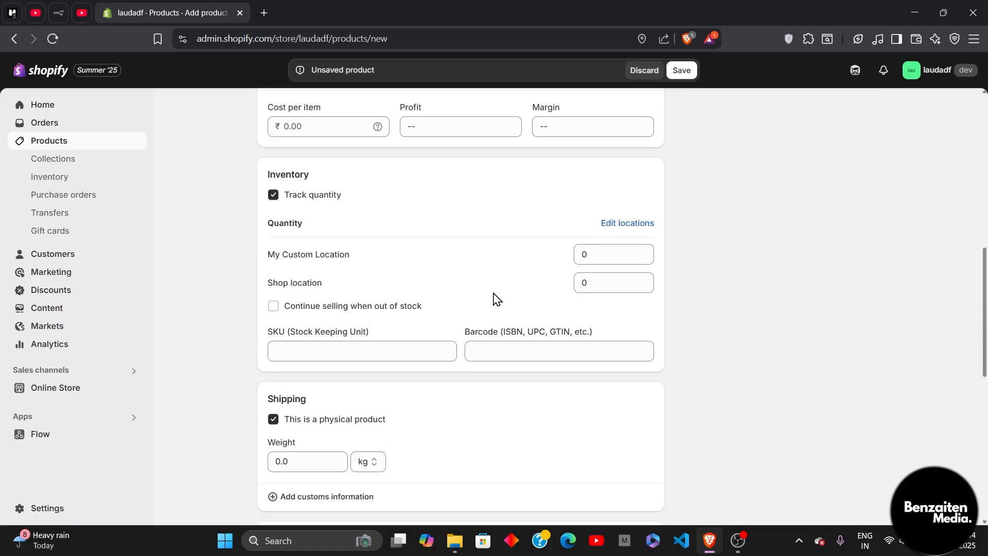
scroll(494, 298, down, 2)
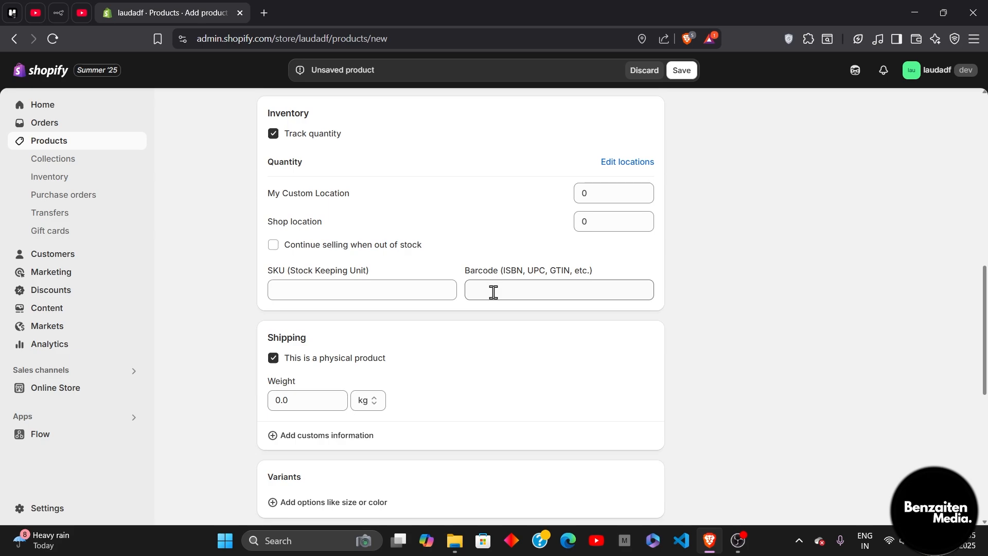
scroll(494, 293, down, 1)
scroll(494, 298, down, 1)
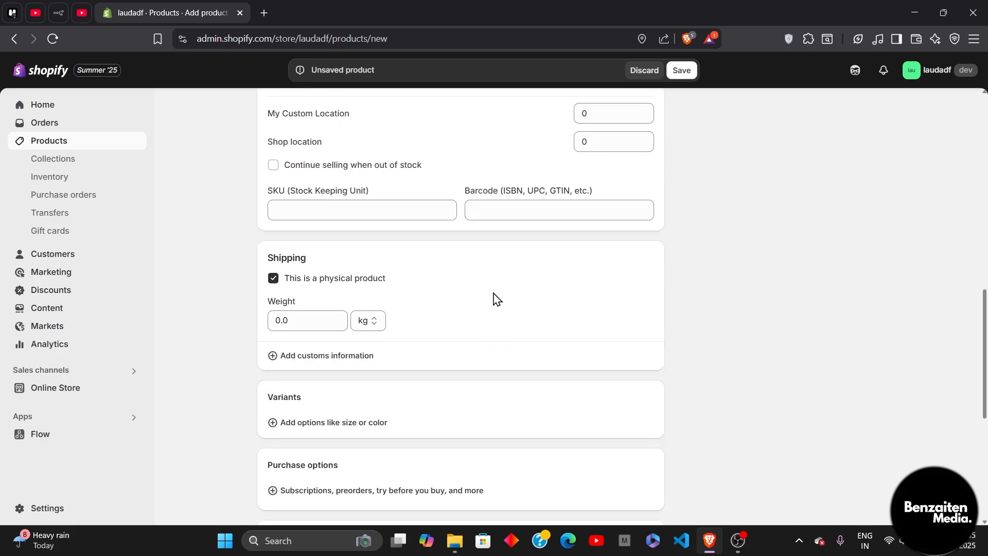
scroll(494, 298, down, 2)
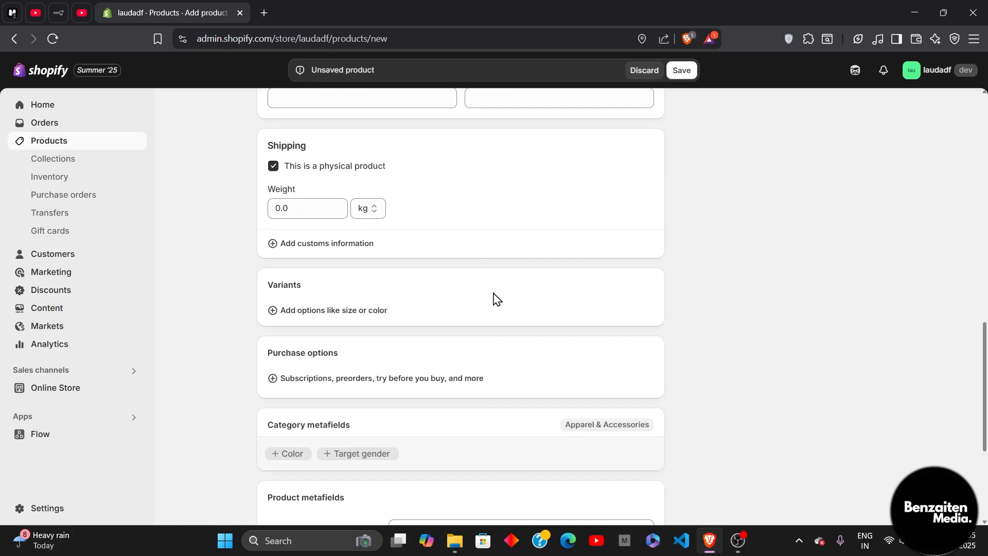
scroll(494, 298, down, 1)
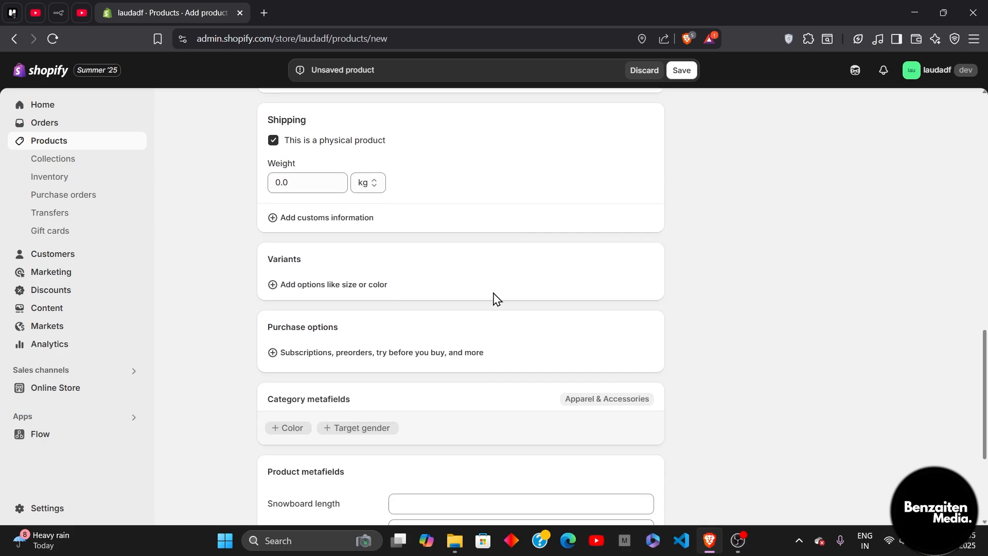
Add a Color variant option with the values Clear, Brown and Blue
click(311, 290)
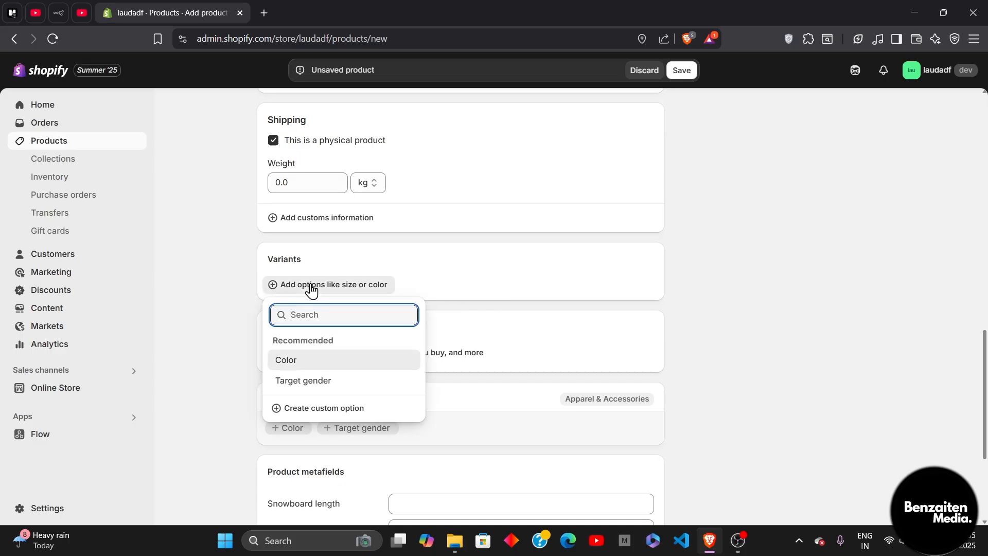
click(331, 367)
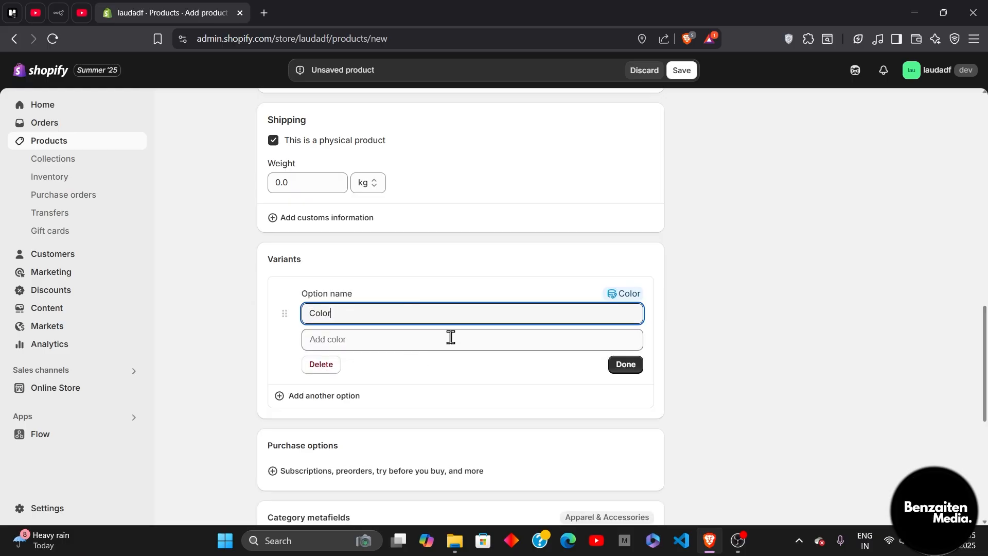
click(435, 343)
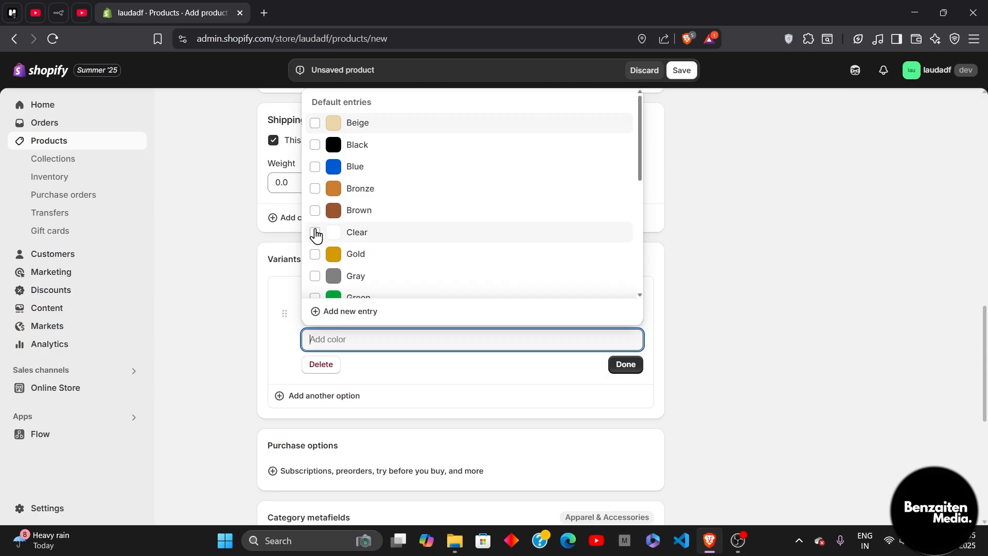
click(315, 232)
click(315, 210)
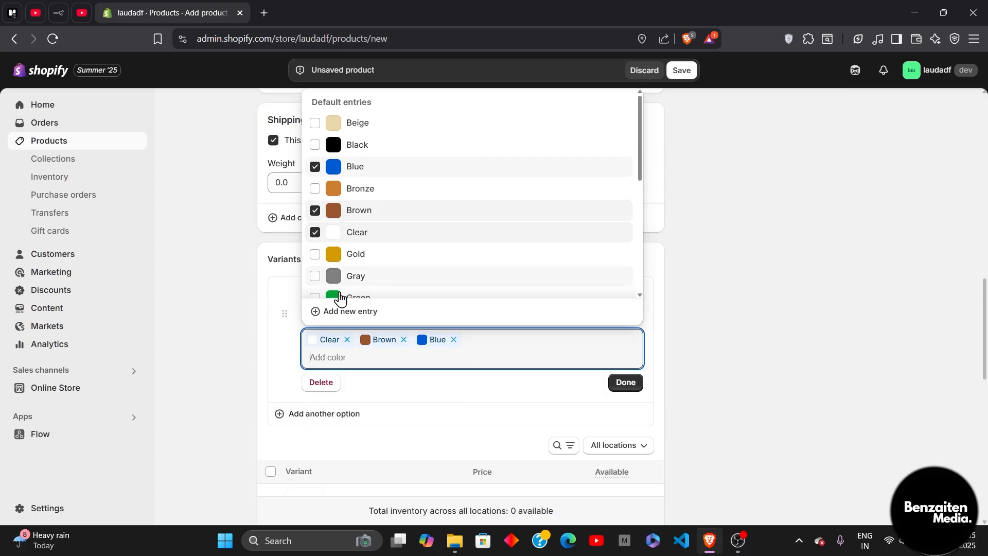
click(620, 386)
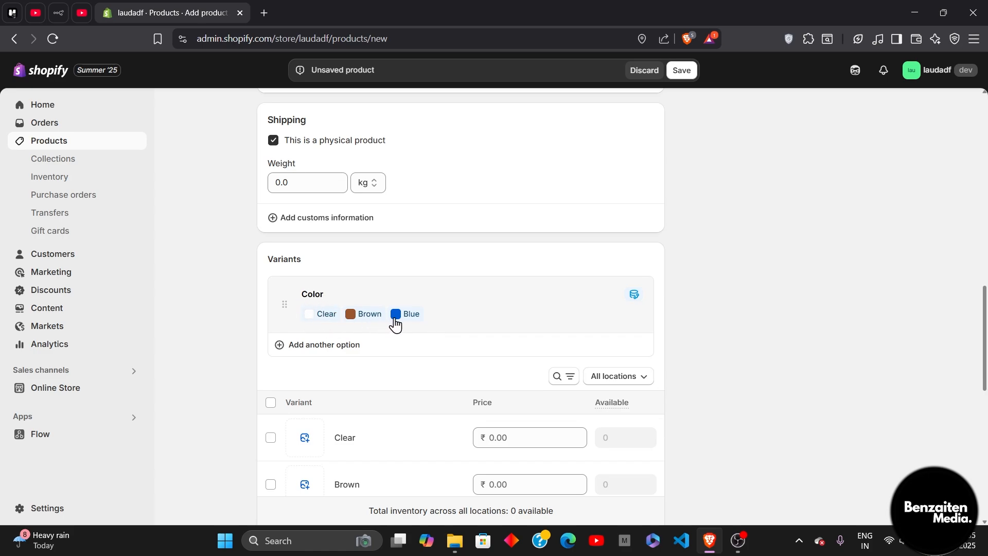
Set the variant prices to ₹50 for Clear, ₹72 for Brown and ₹115 for Blue
scroll(452, 319, down, 4)
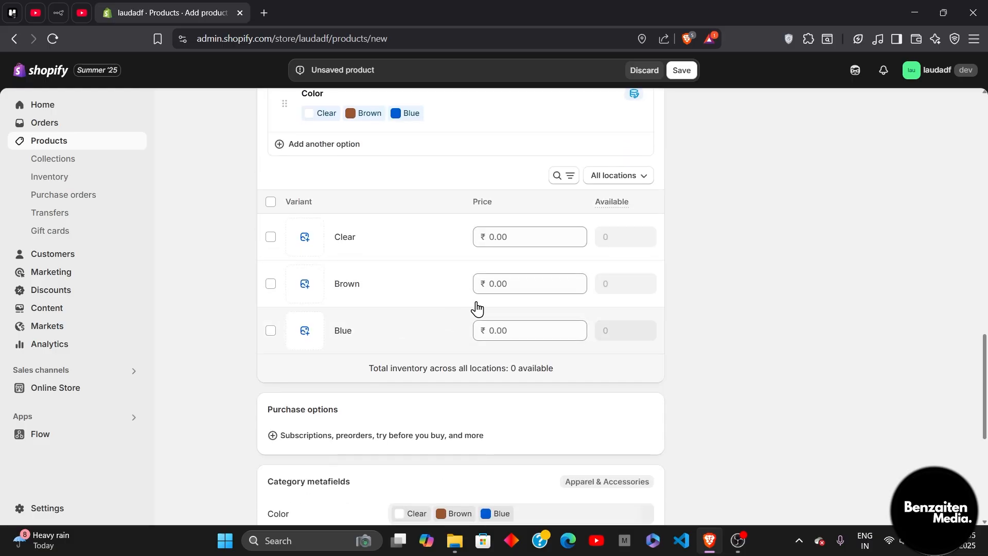
click(531, 236)
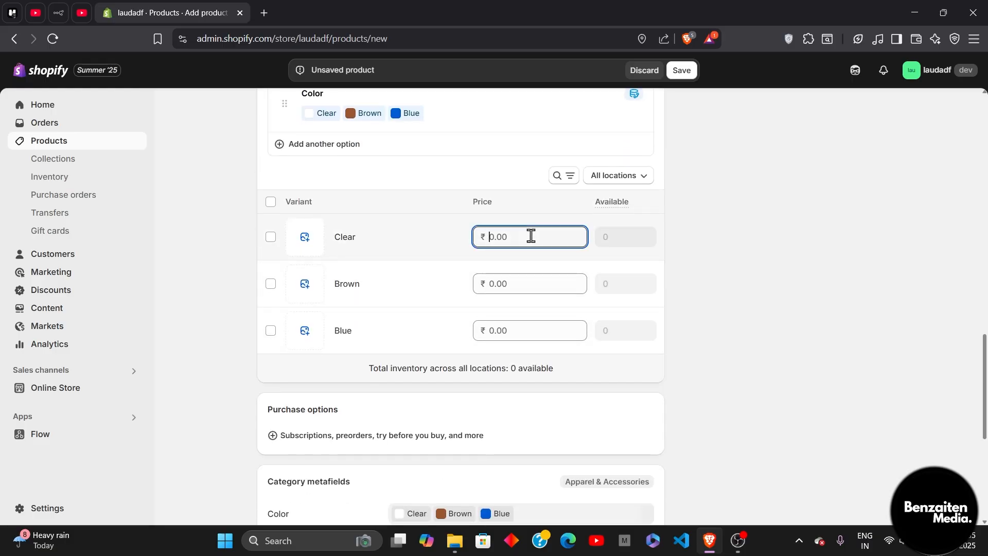
click(535, 281)
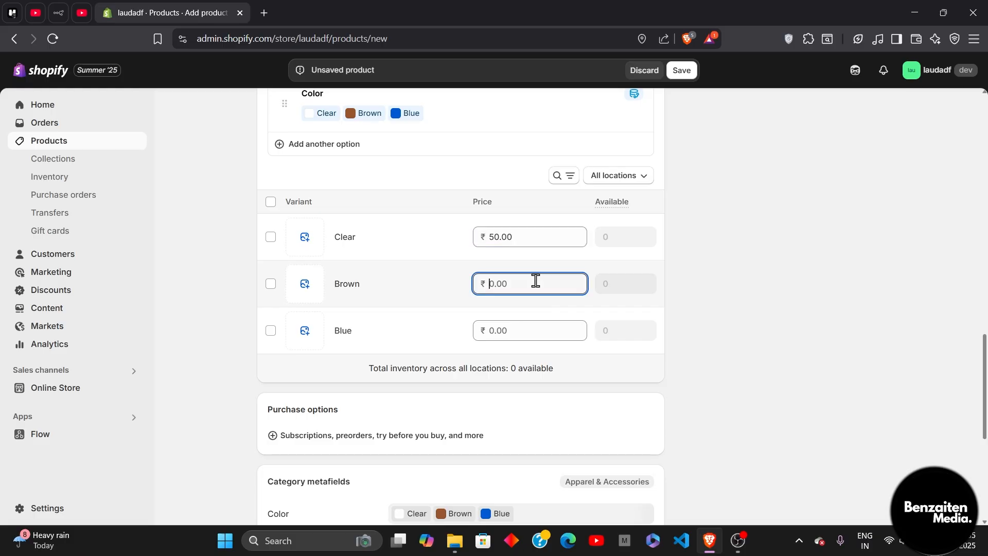
text(72)
click(537, 332)
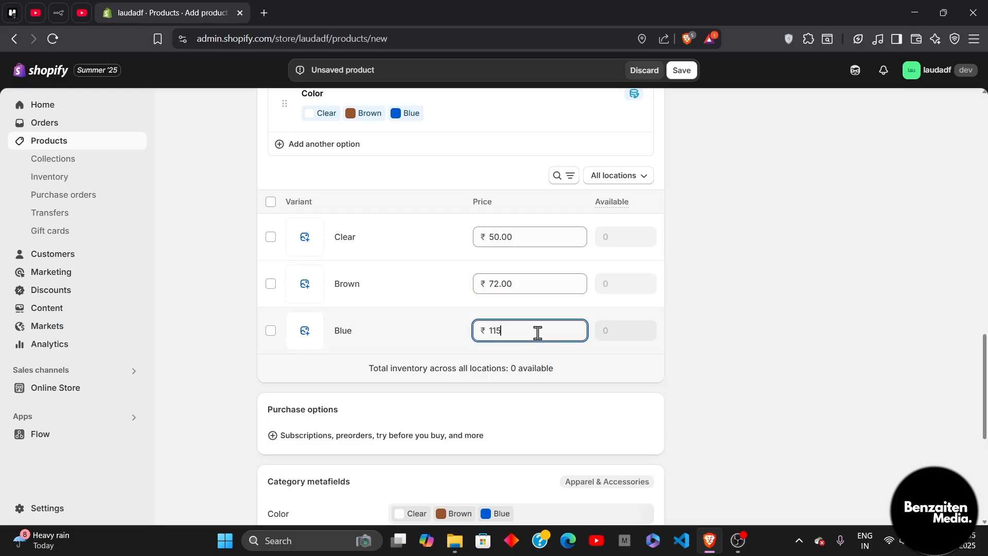
View the existing purchase options offered for the product without choosing one
scroll(535, 331, down, 3)
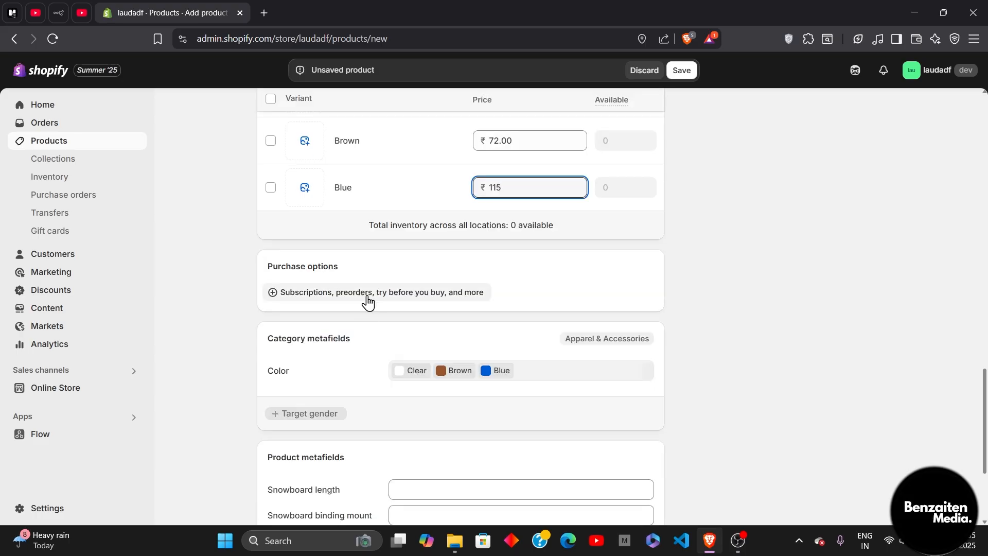
click(376, 293)
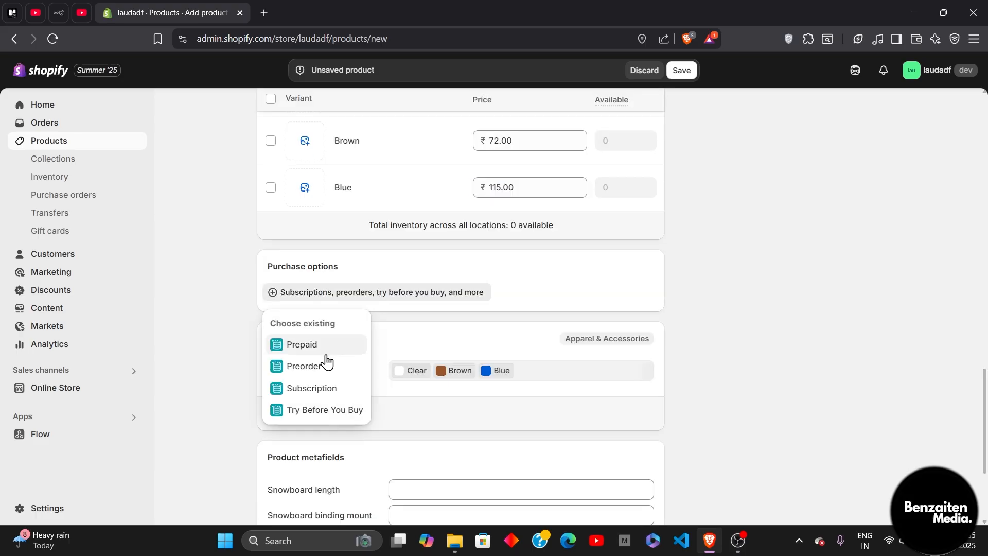
click(738, 282)
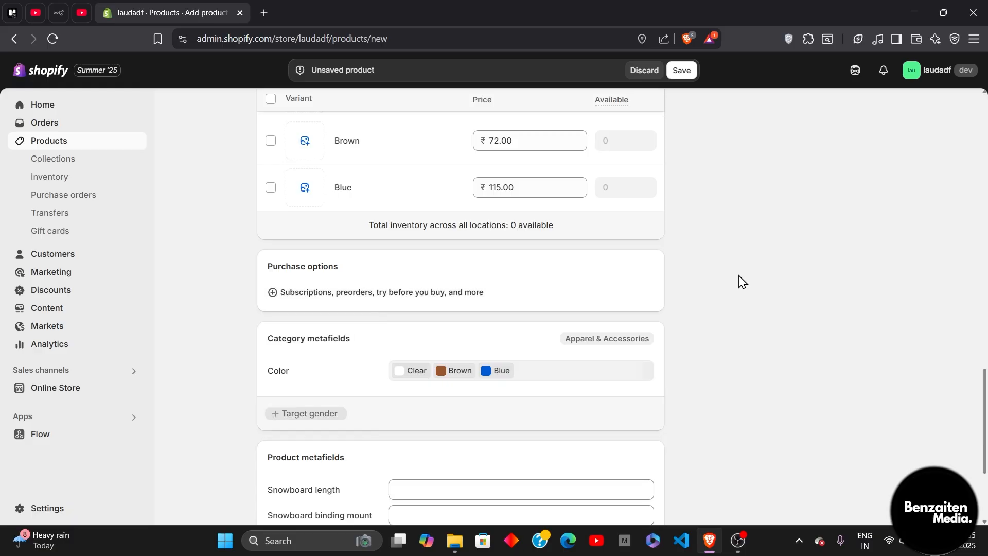
Add the Target gender category metafield and select Female, Unisex and Male as its values
scroll(632, 295, down, 3)
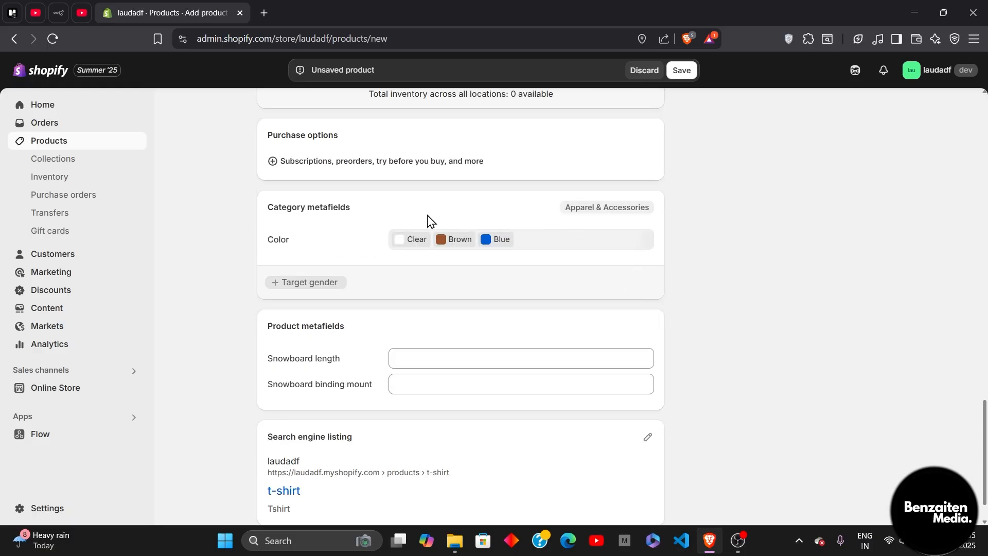
click(314, 284)
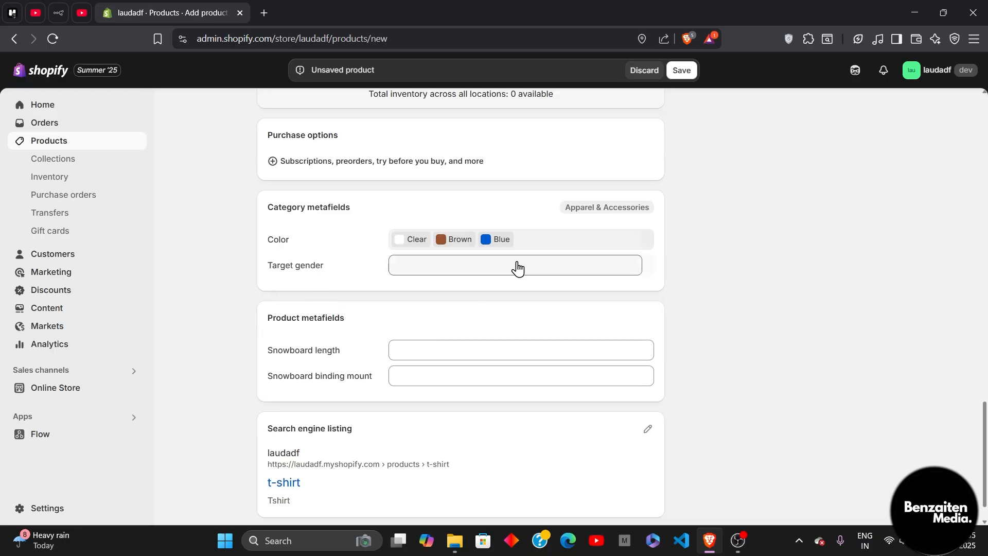
click(496, 266)
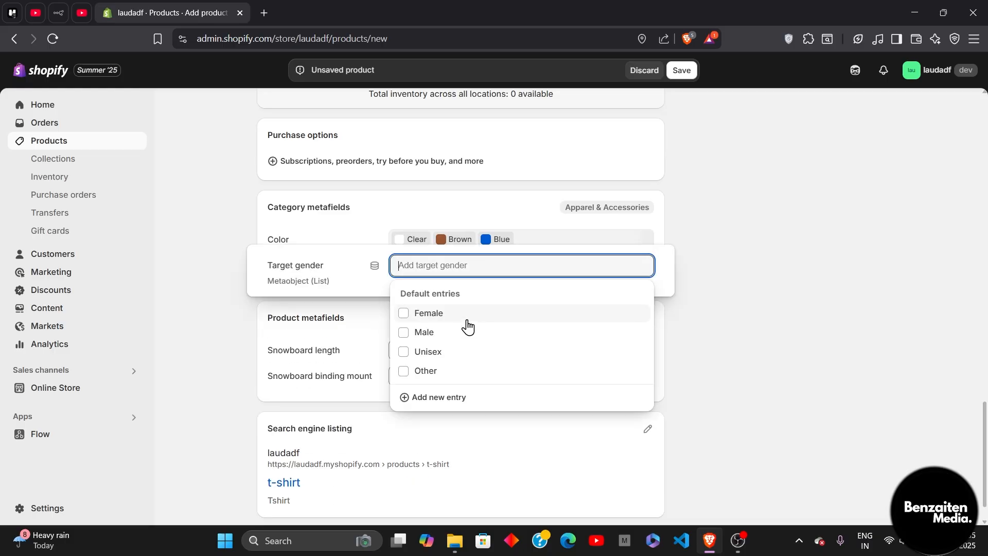
click(404, 315)
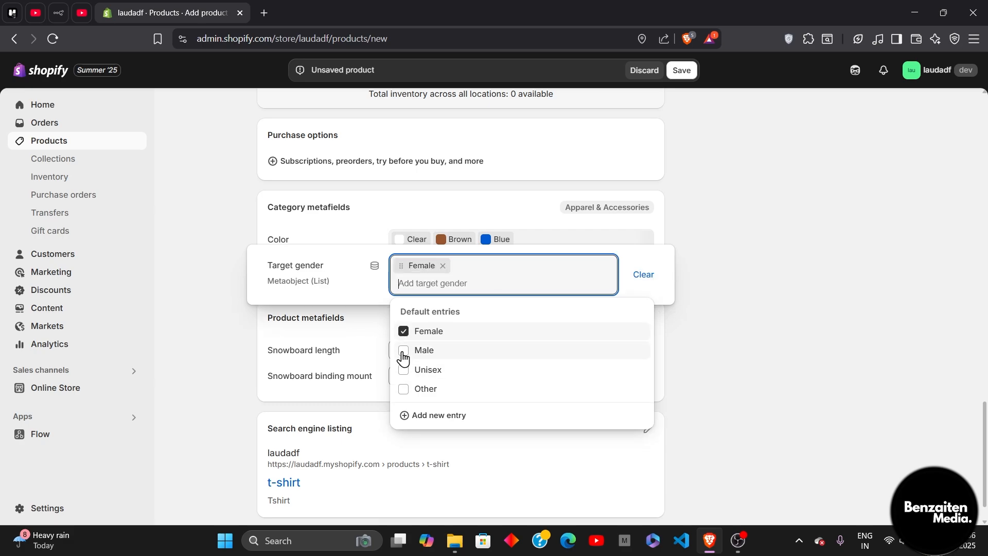
click(404, 371)
click(404, 353)
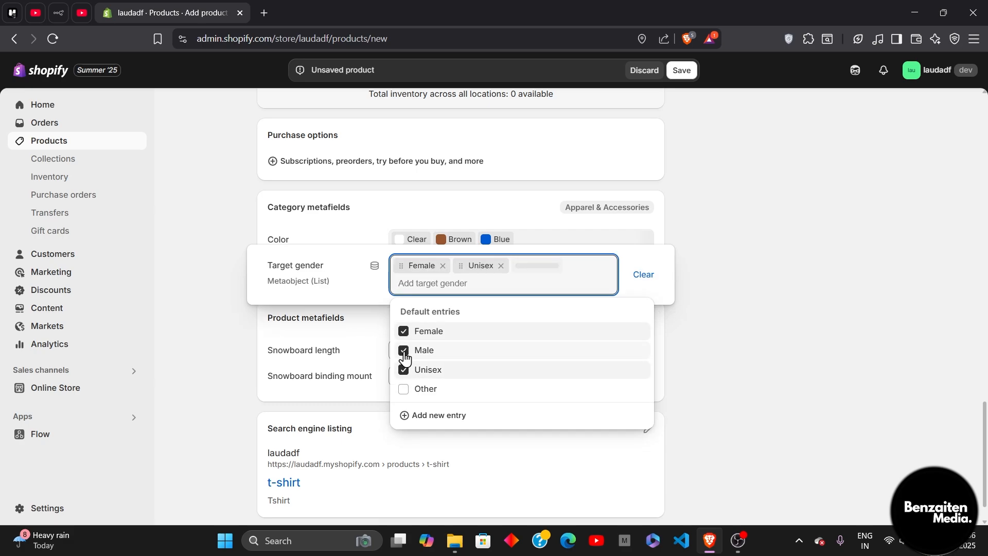
Close the Target gender selection and view the unit choices for the Snowboard length product metafield without entering a value
click(685, 306)
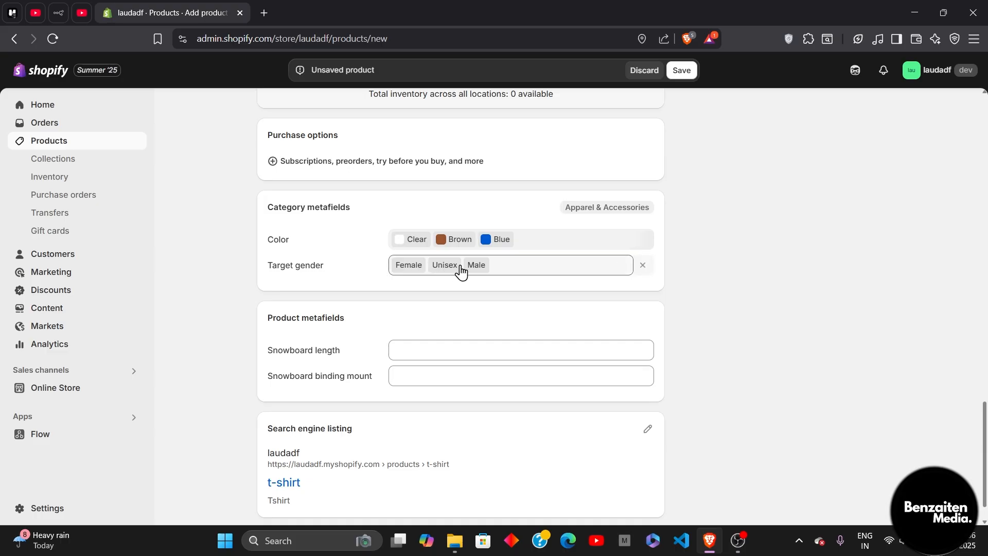
scroll(490, 278, down, 1)
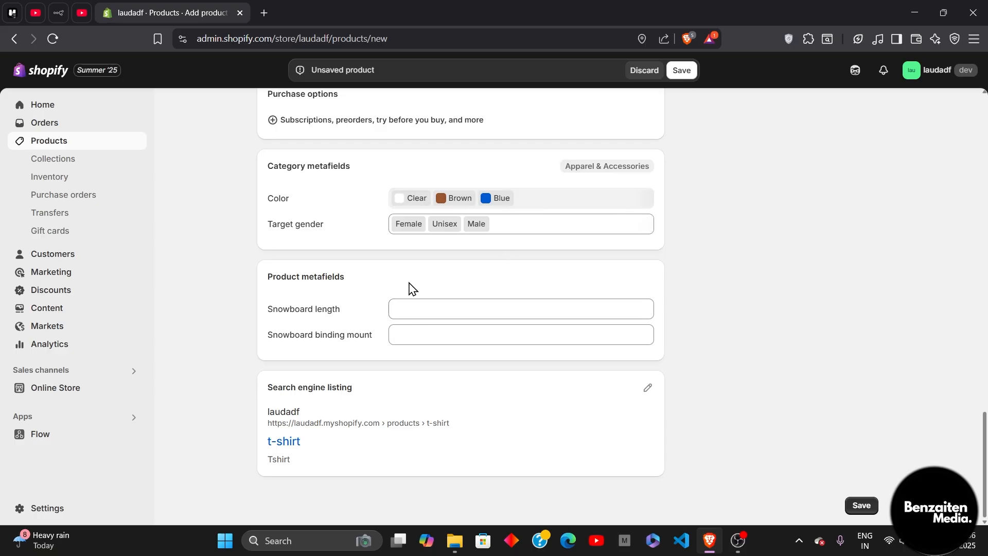
click(440, 309)
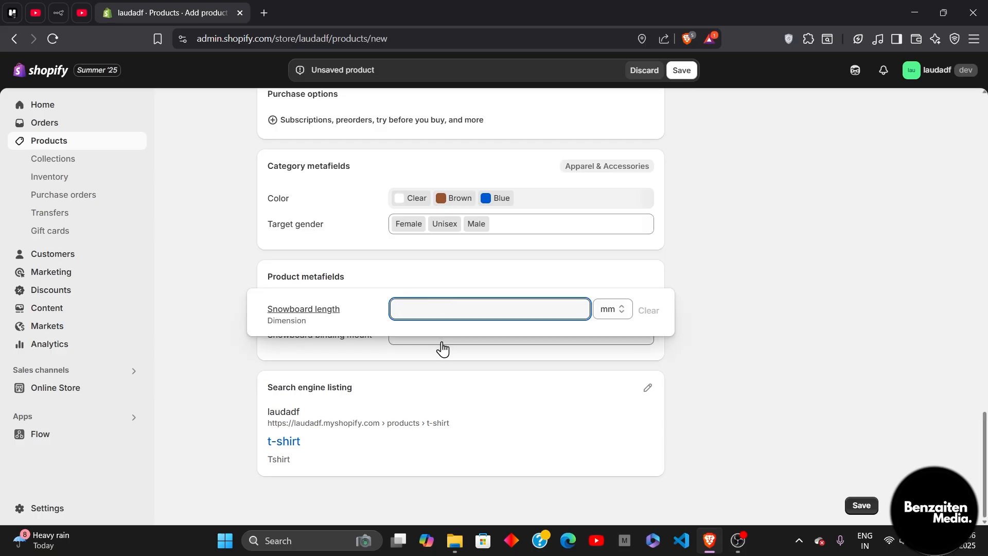
click(611, 308)
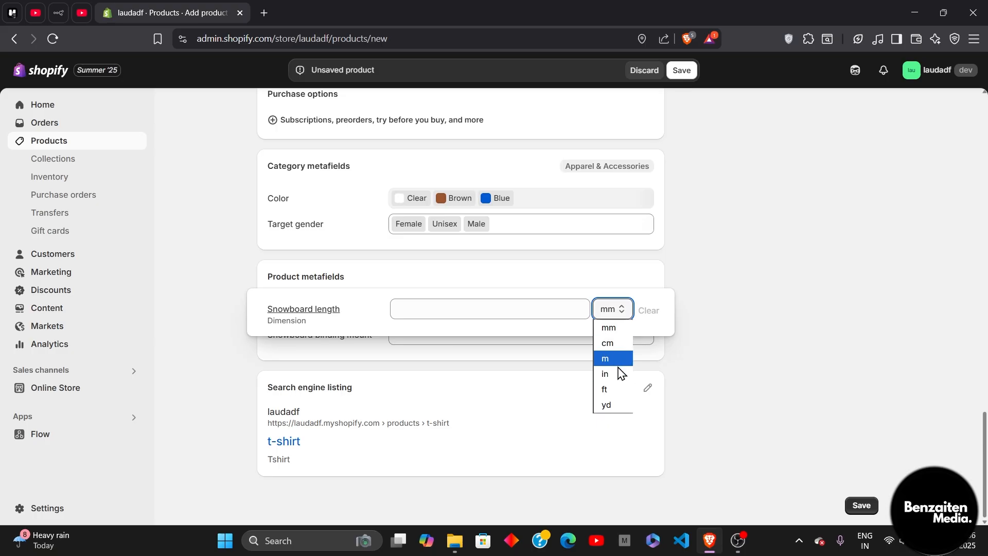
click(713, 350)
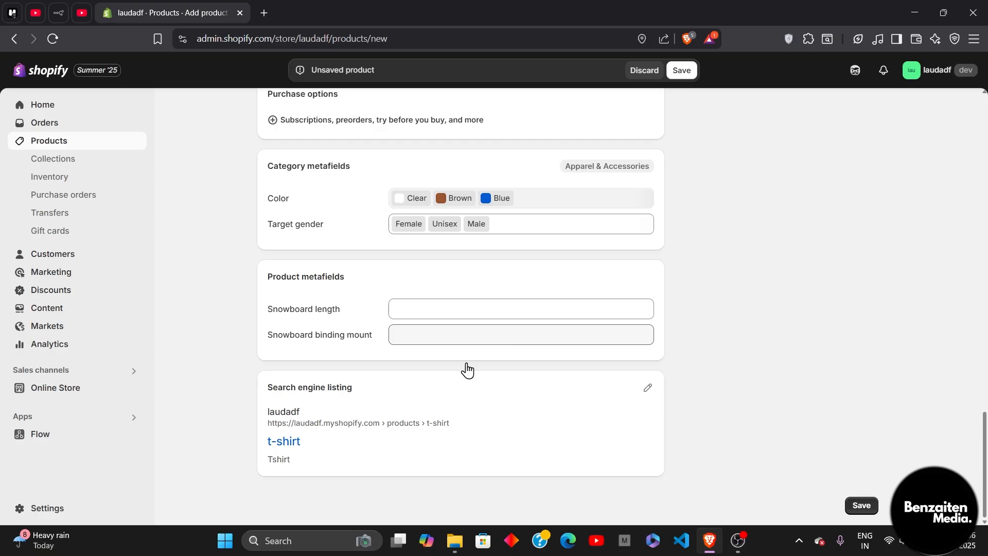
Save the new t-shirt product
scroll(510, 335, up, 10)
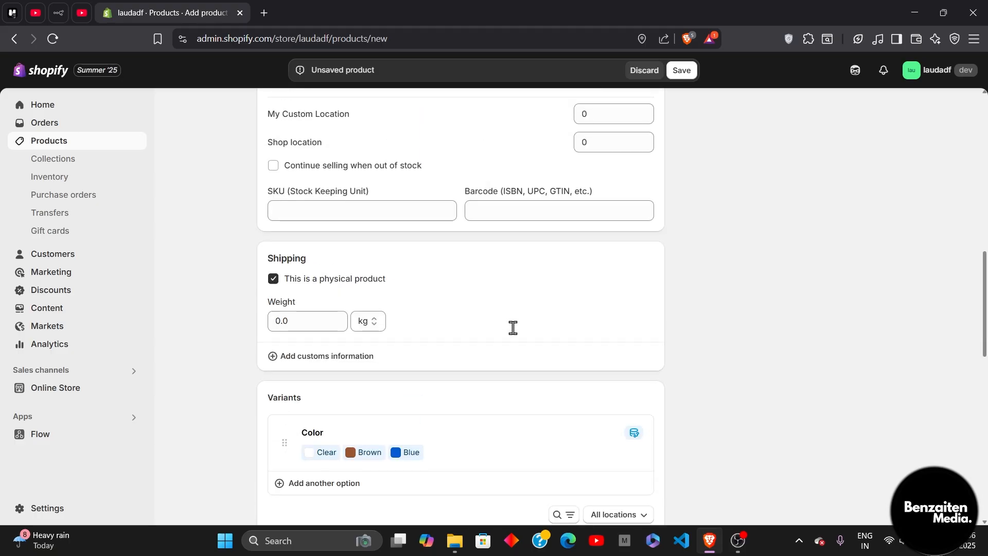
scroll(514, 327, up, 10)
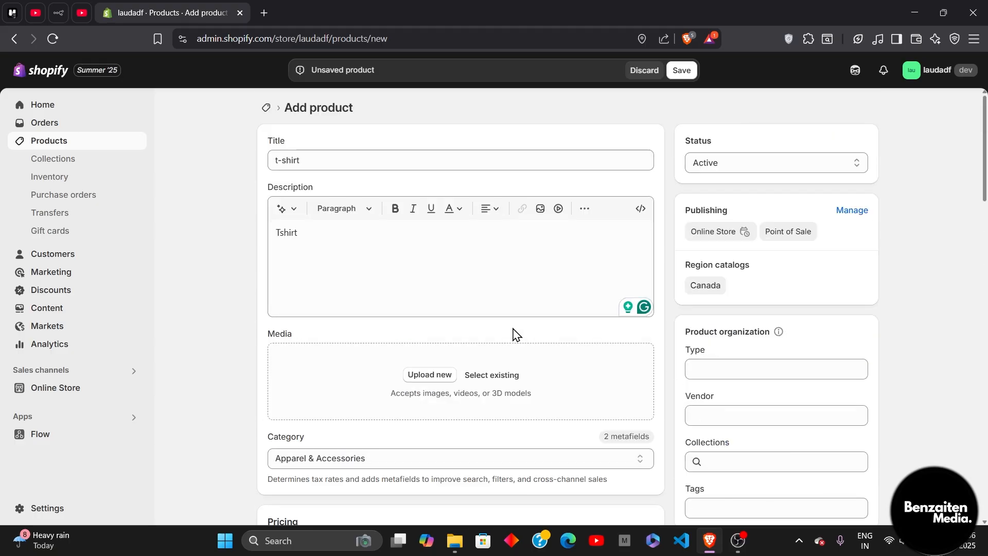
click(682, 71)
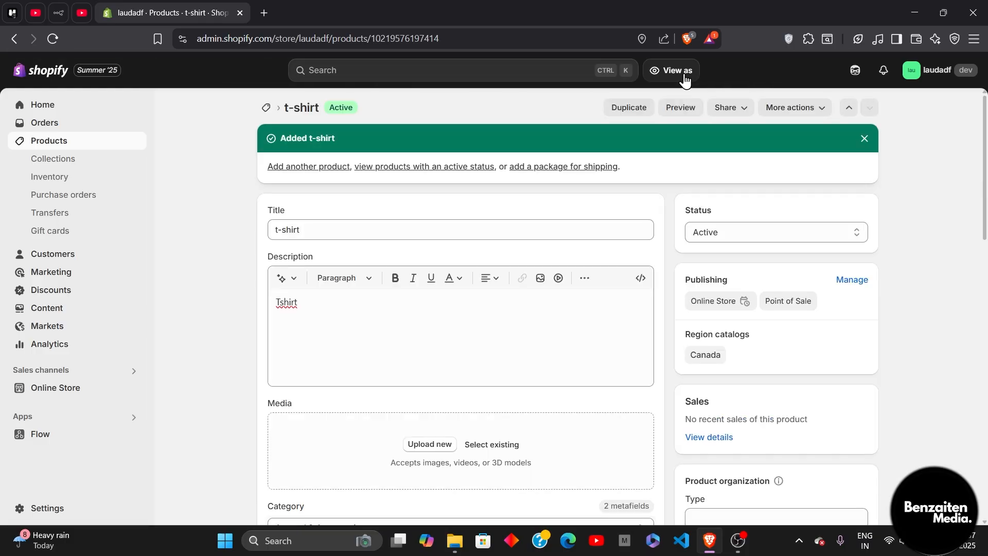
Review the saved t-shirt product's description, media, category, variants, publishing and product organization sections
scroll(716, 224, down, 3)
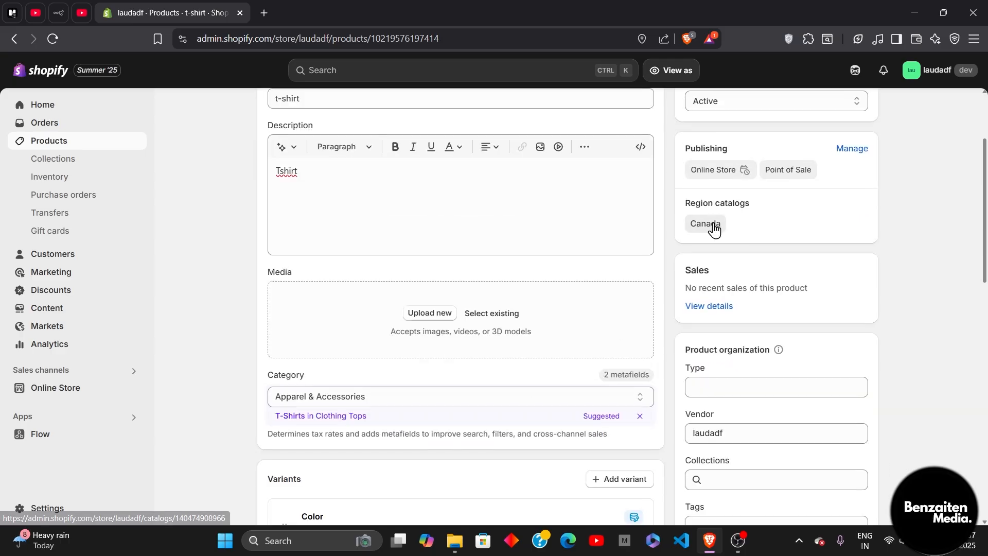
scroll(714, 229, down, 5)
scroll(714, 229, up, 3)
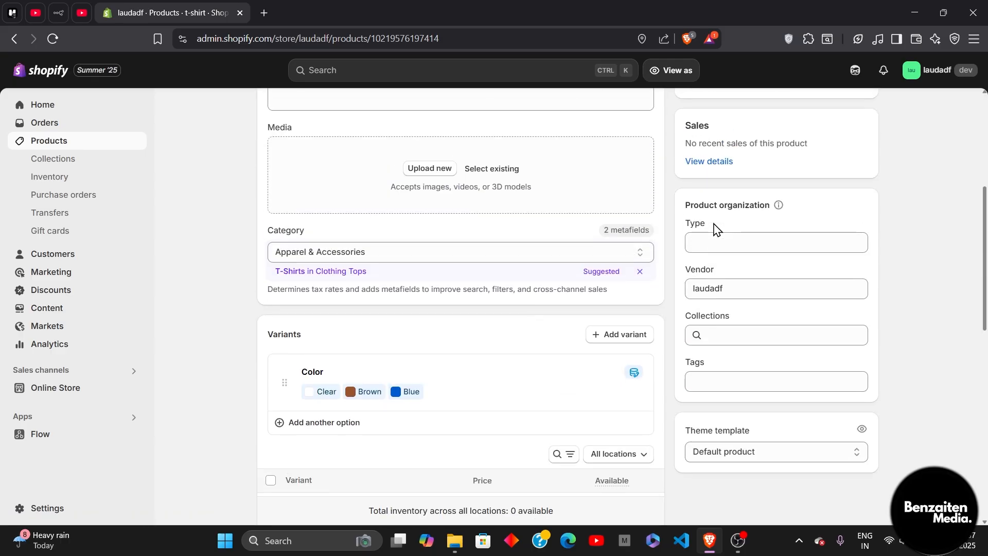
scroll(714, 229, up, 1)
scroll(715, 229, up, 1)
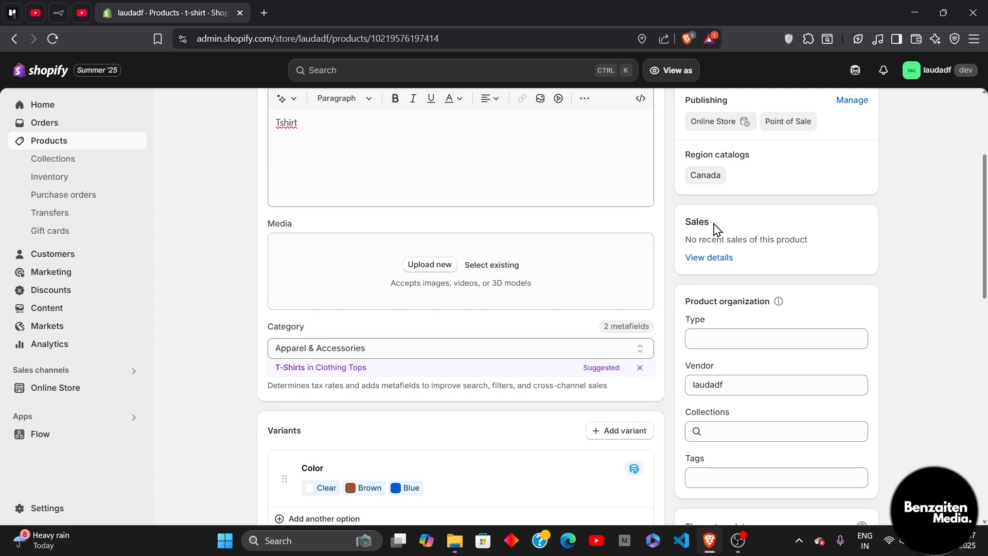
scroll(715, 229, up, 3)
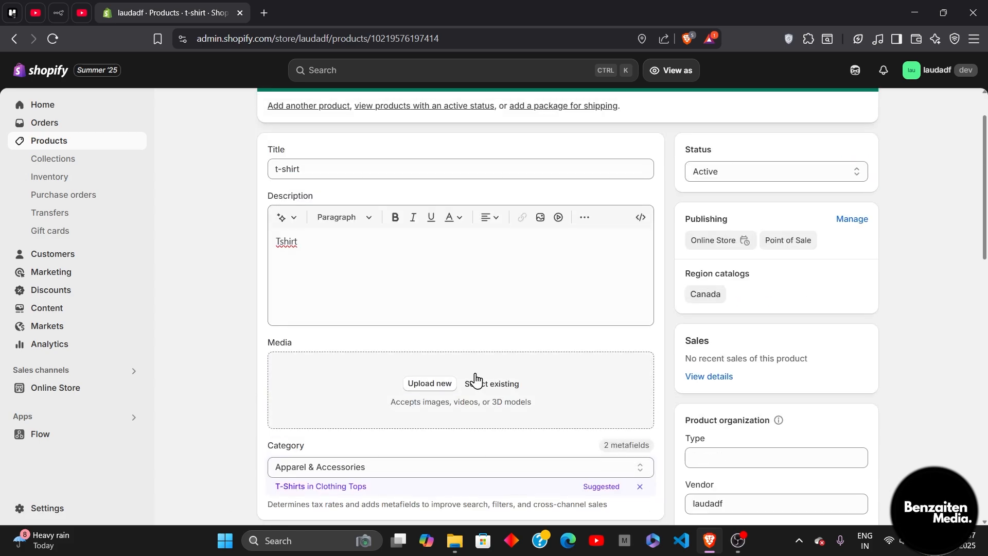
scroll(494, 361, up, 1)
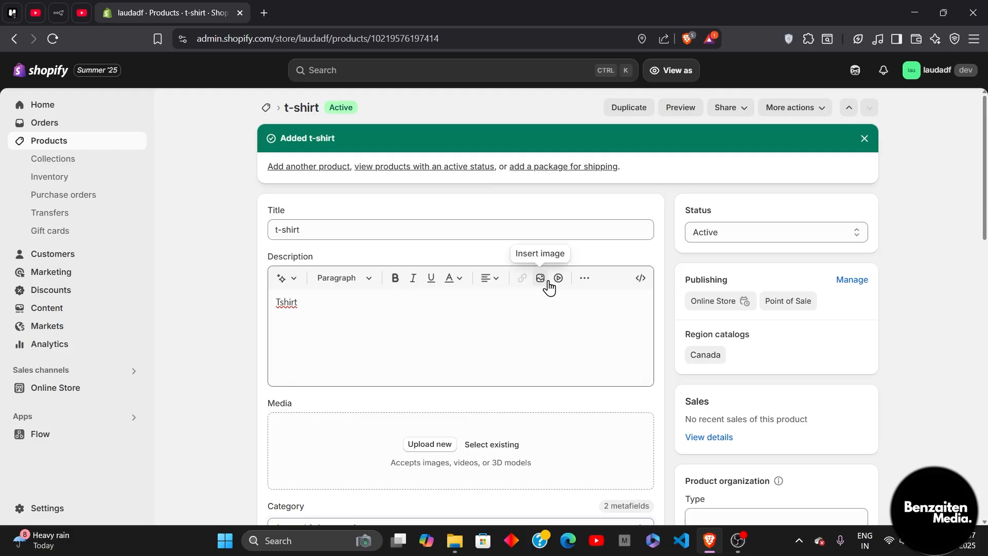
click(438, 335)
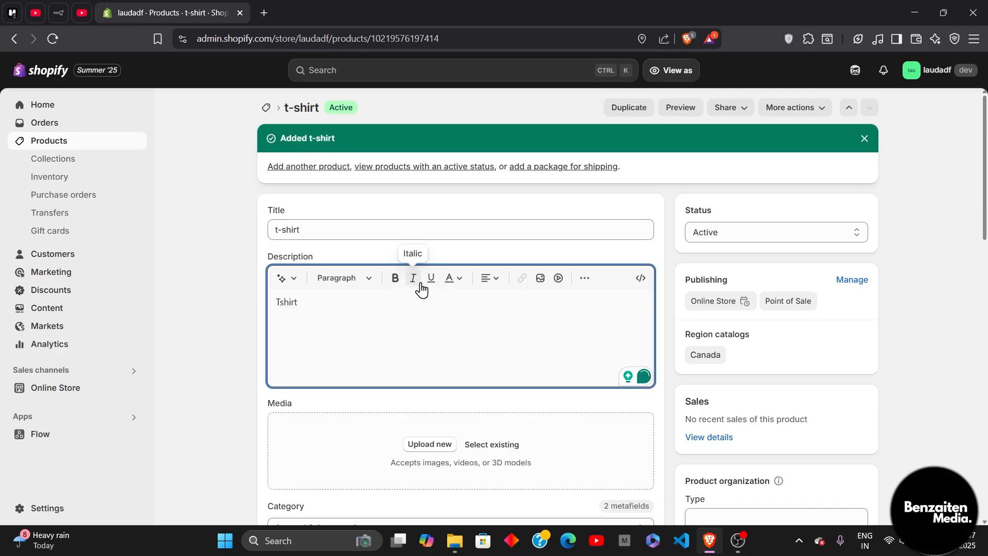
scroll(497, 306, down, 4)
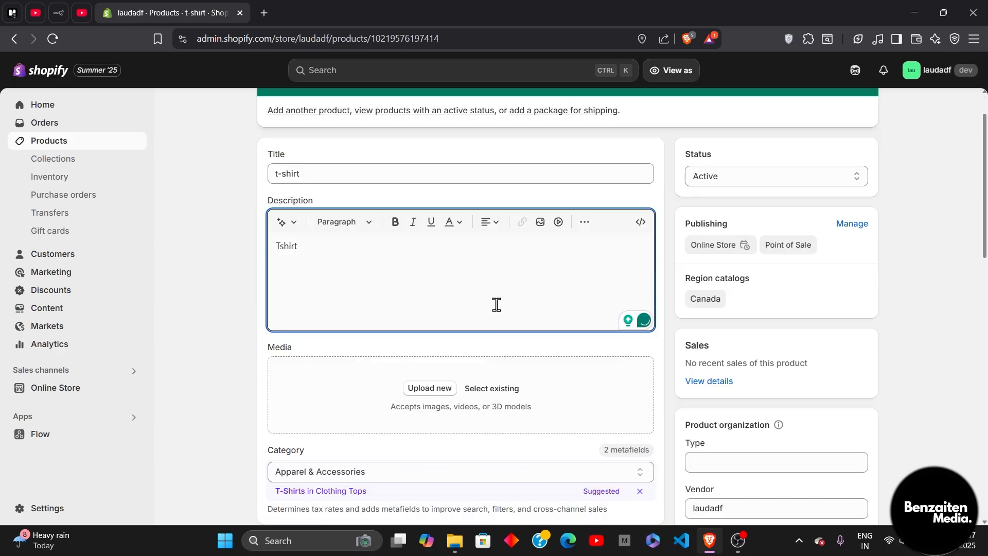
scroll(496, 306, down, 2)
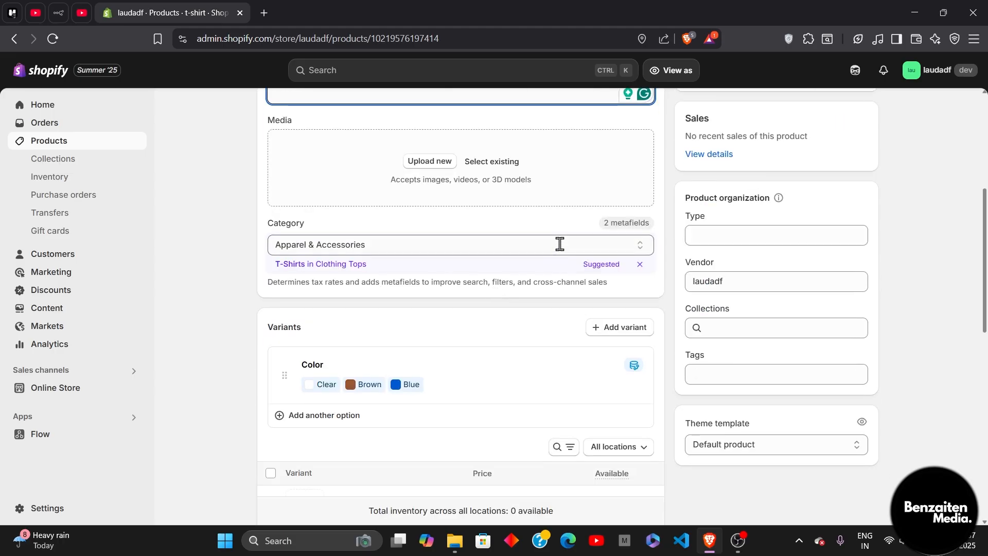
scroll(811, 284, up, 1)
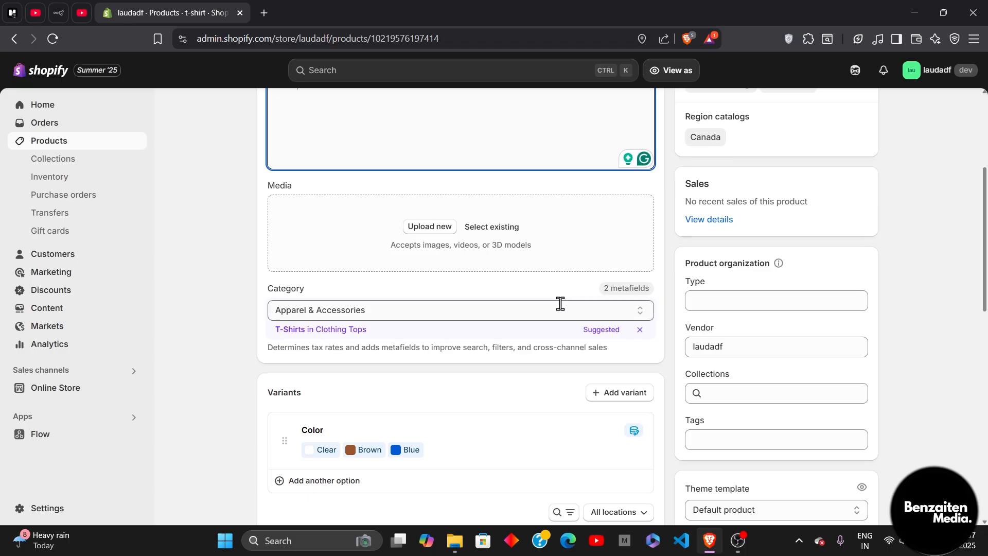
scroll(774, 309, up, 1)
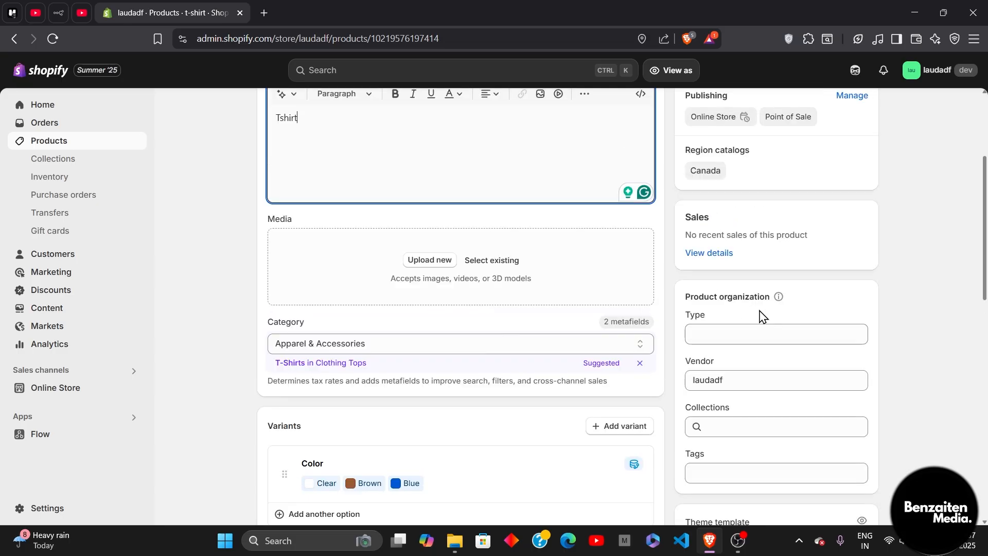
Set the product type to snowboard and add the t-shirt to the Home page collection
click(761, 336)
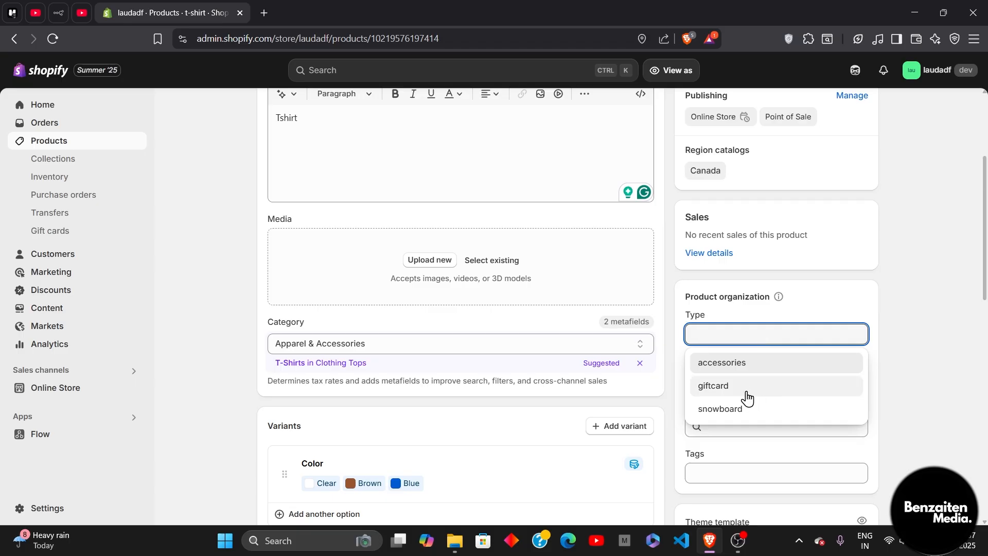
click(745, 410)
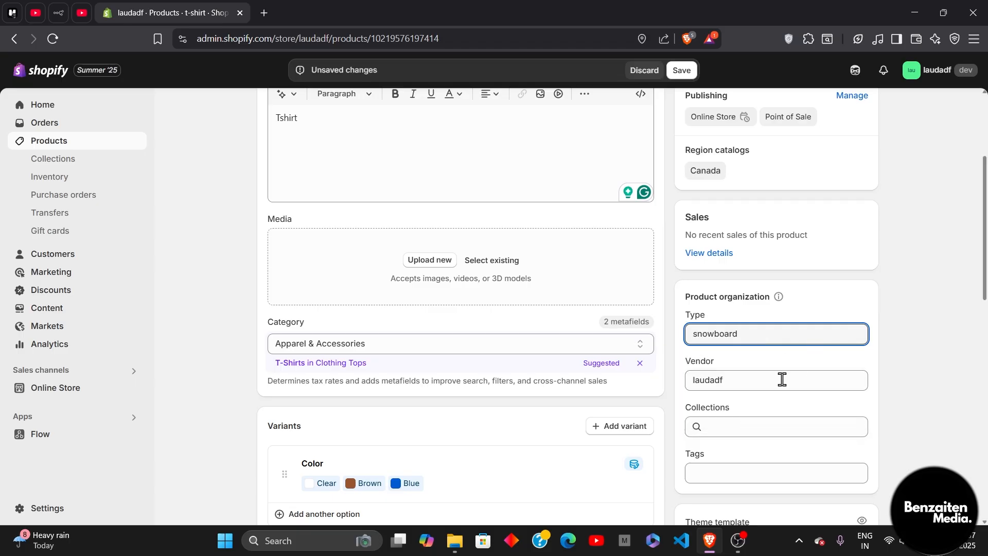
scroll(781, 380, down, 2)
click(772, 355)
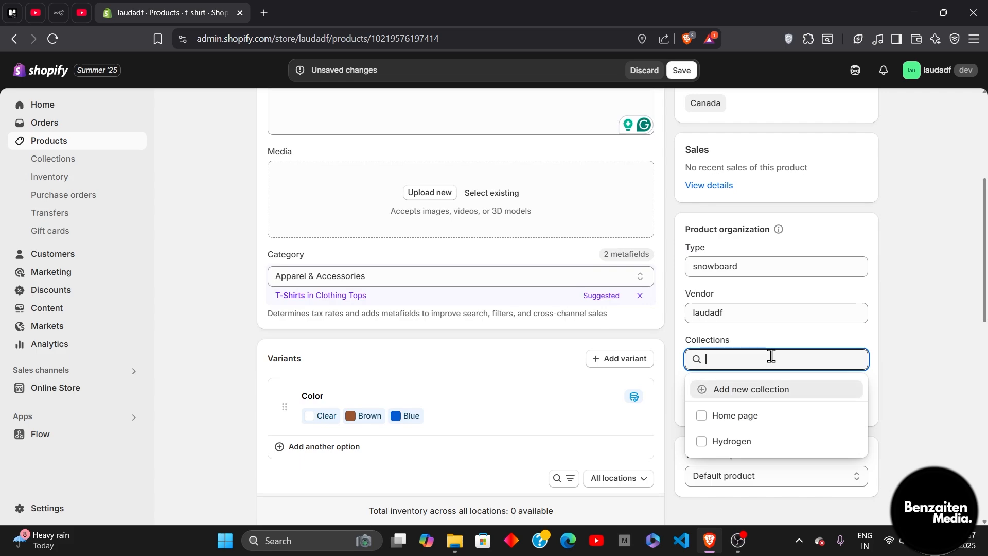
click(703, 417)
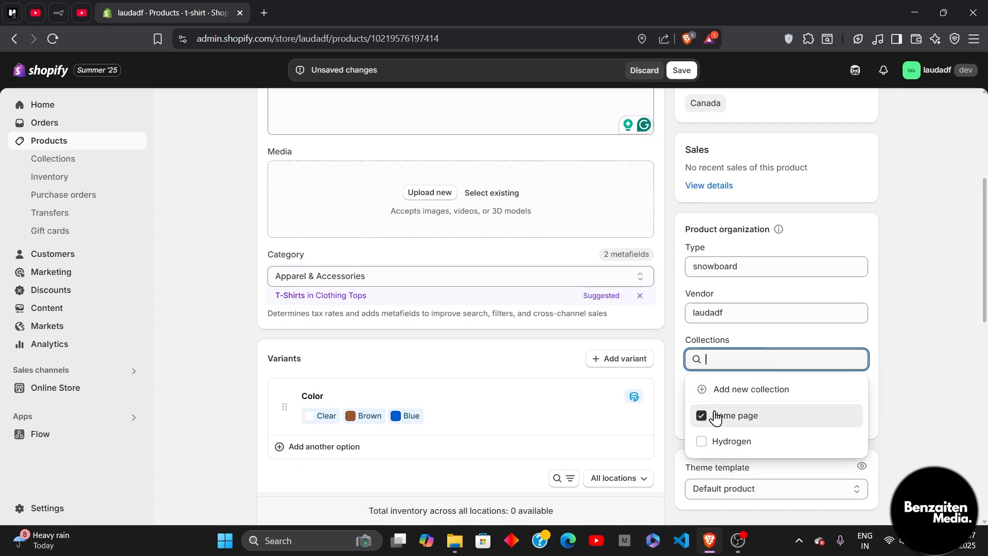
click(927, 331)
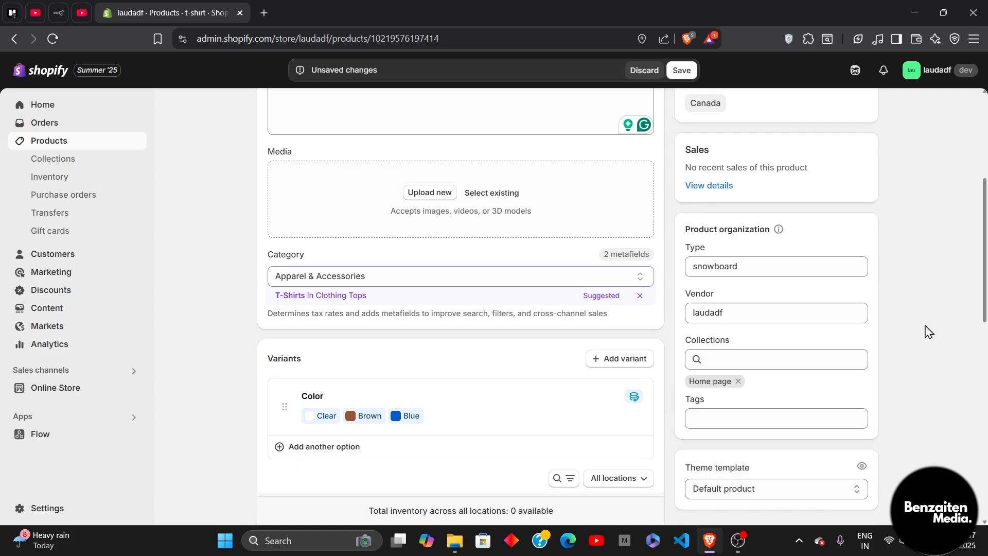
Leave the product's tags empty and select Default product as the theme template
scroll(875, 392, down, 2)
click(797, 334)
click(944, 335)
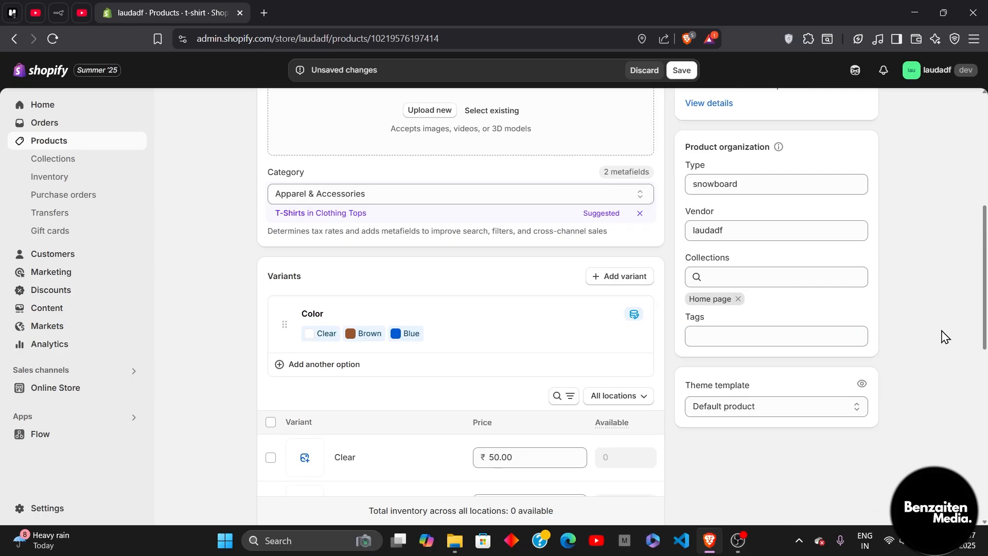
scroll(896, 395, down, 1)
click(811, 376)
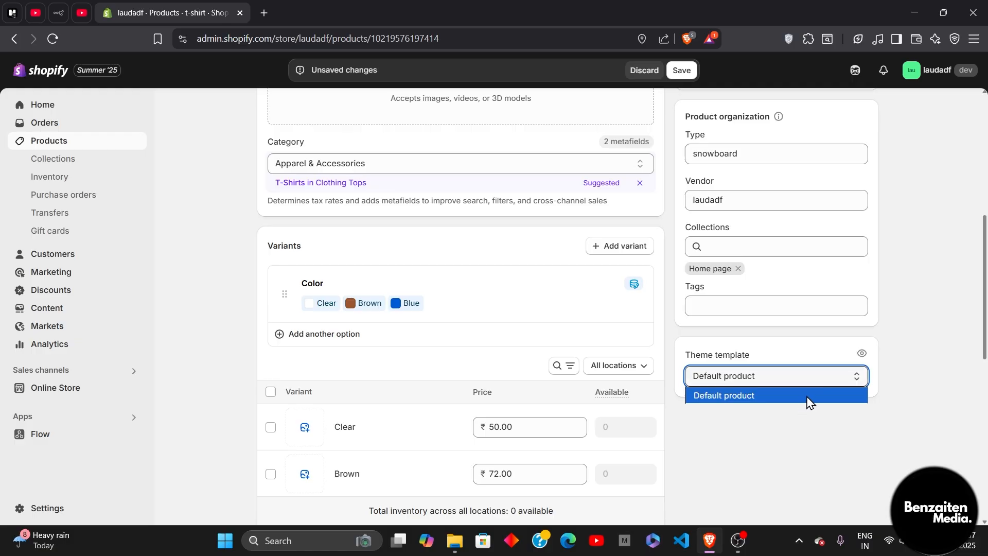
click(808, 397)
Review the edited product's variant prices, category and product metafields, search engine listing and organization details
scroll(808, 401, down, 2)
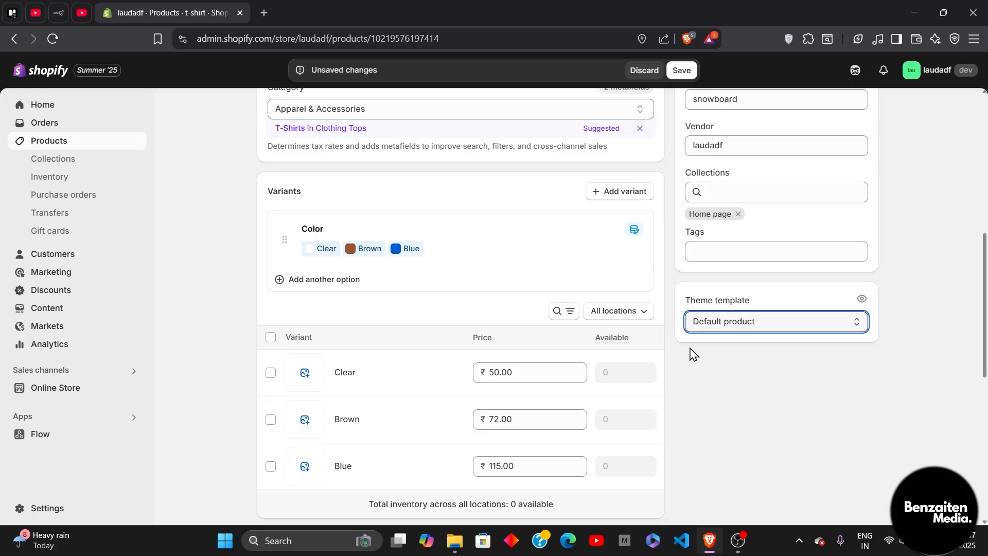
scroll(452, 321, down, 2)
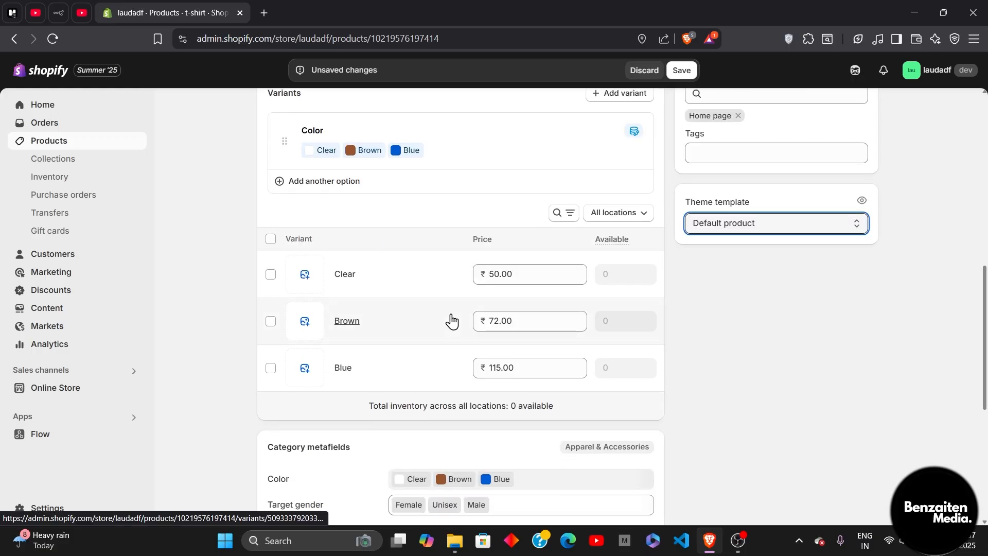
scroll(451, 321, down, 6)
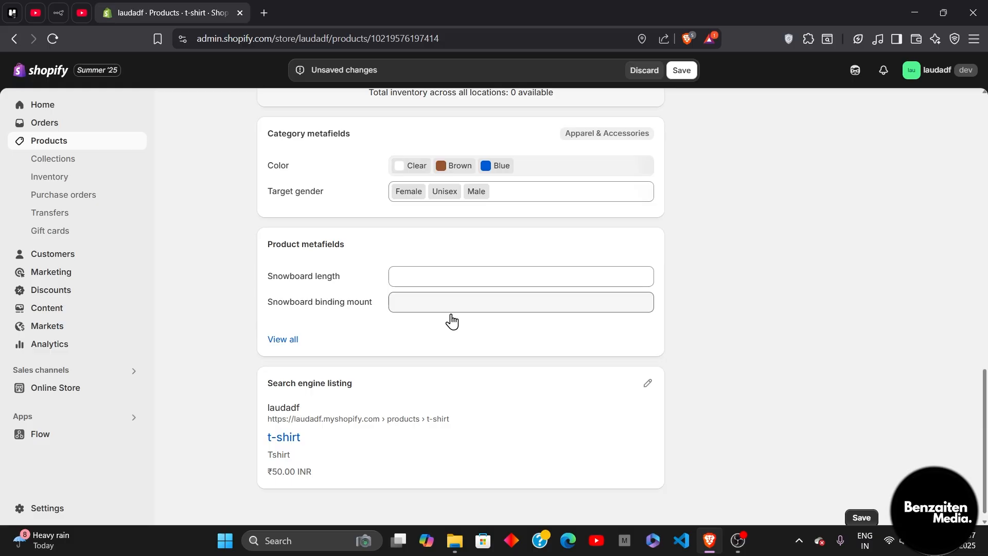
scroll(452, 320, up, 15)
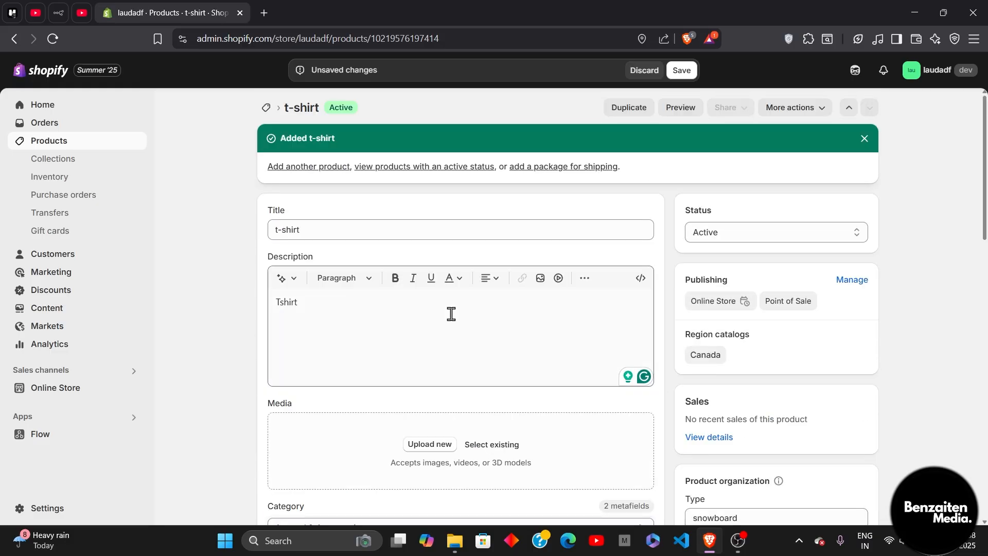
scroll(451, 314, down, 5)
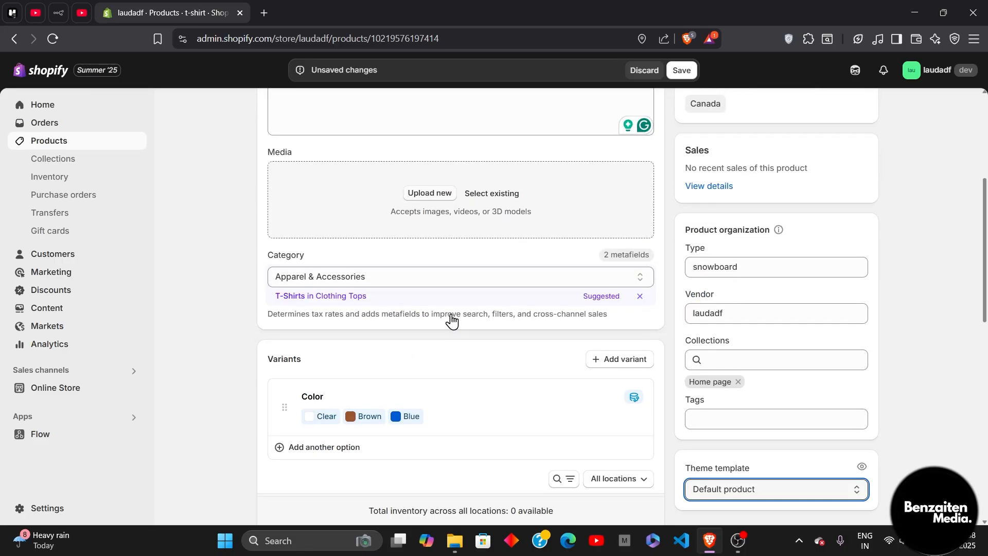
scroll(452, 319, up, 1)
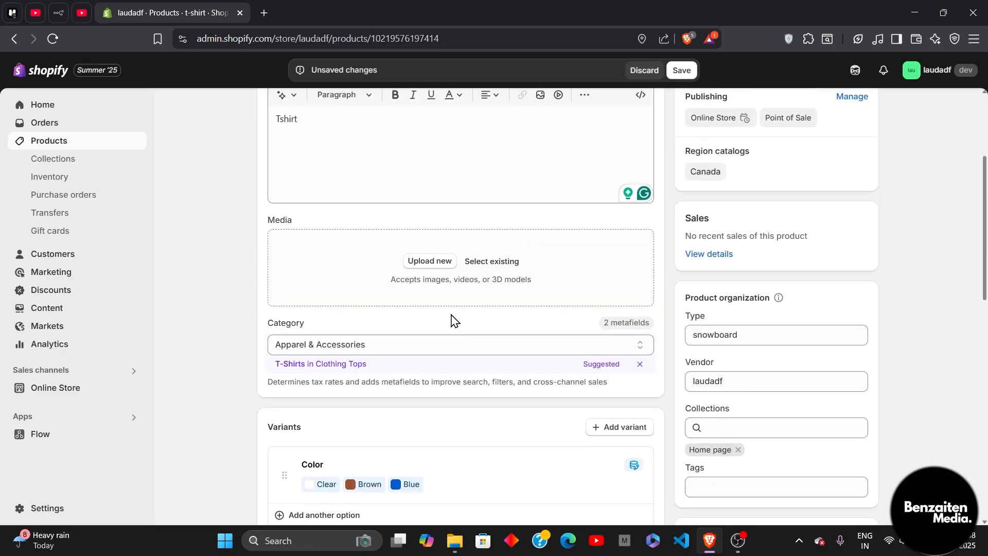